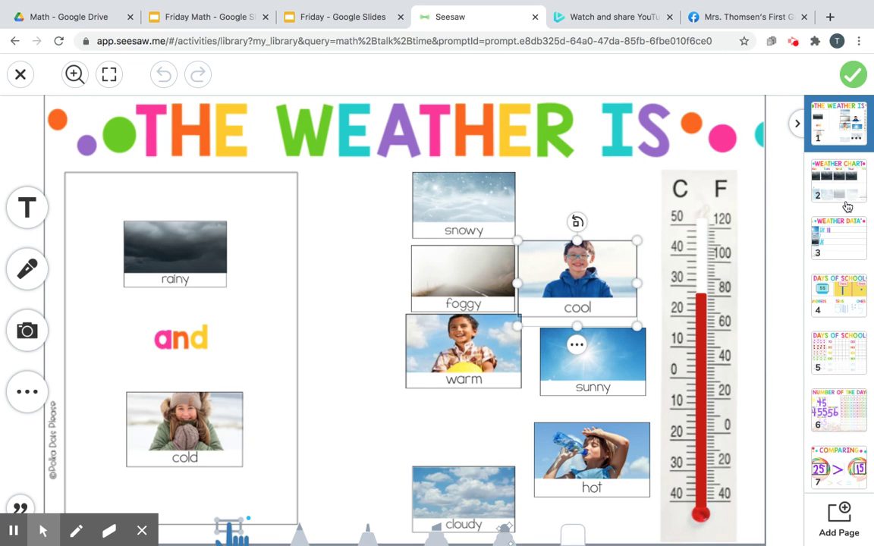
On the Weather Chart page, drag the rainy storm picture into the Fri box.
{"action": "left_click", "coordinate": [851, 190]}
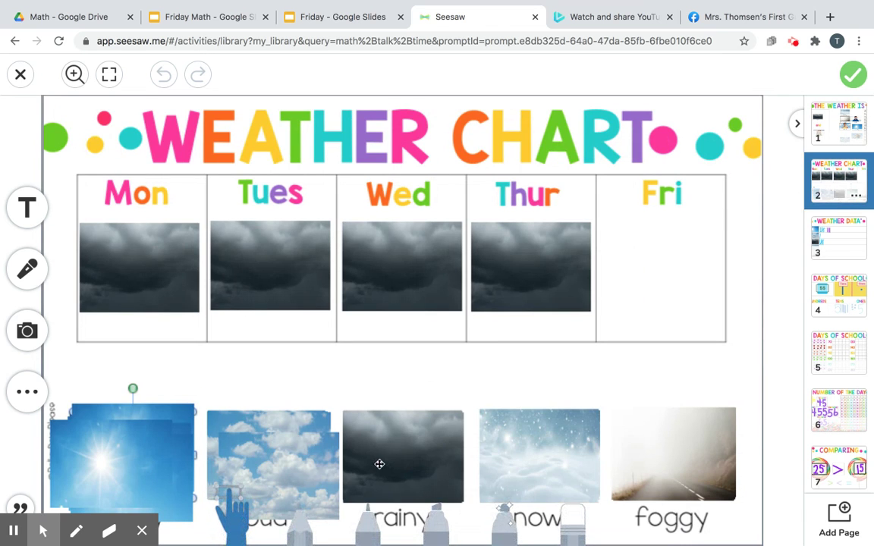
{"action": "left_click_drag", "start_coordinate": [379, 464], "coordinate": [635, 271]}
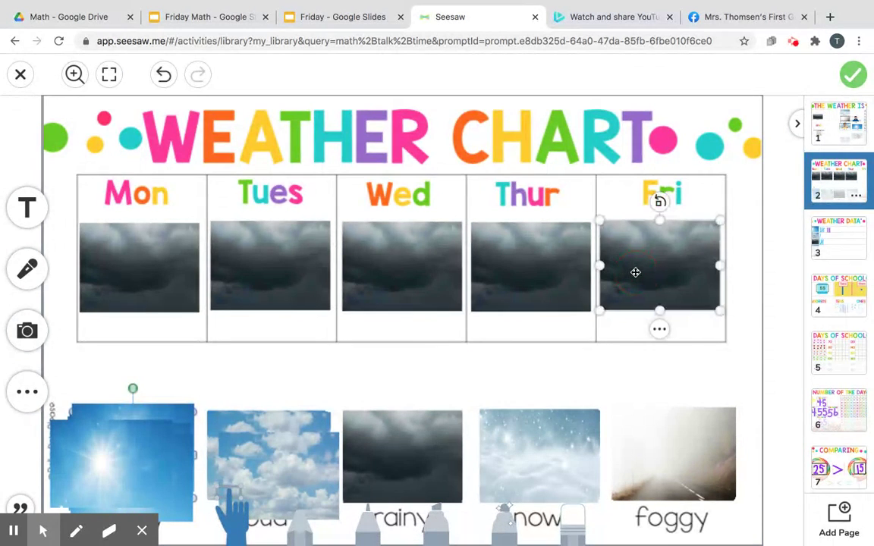
On the Weather Data page, draw a purple tally in the rainy row, bringing it to six.
{"action": "left_click", "coordinate": [830, 245]}
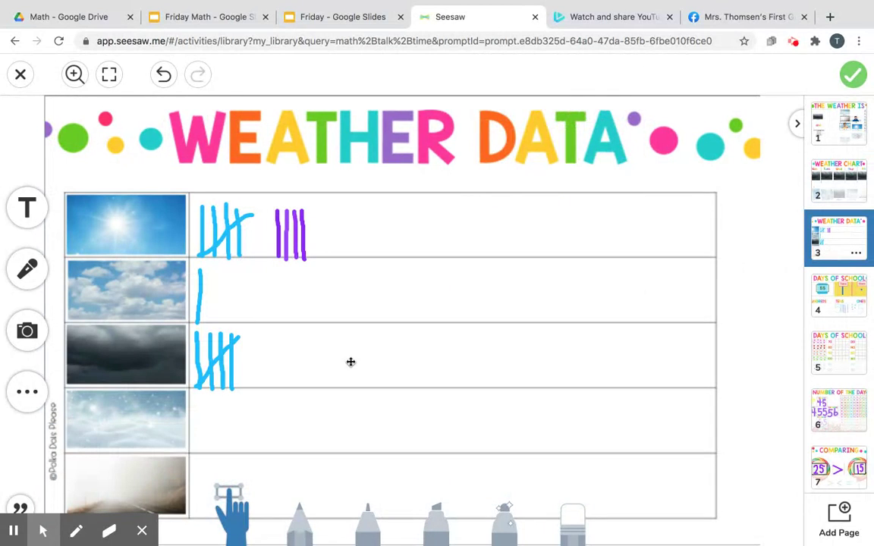
{"action": "left_click", "coordinate": [374, 519]}
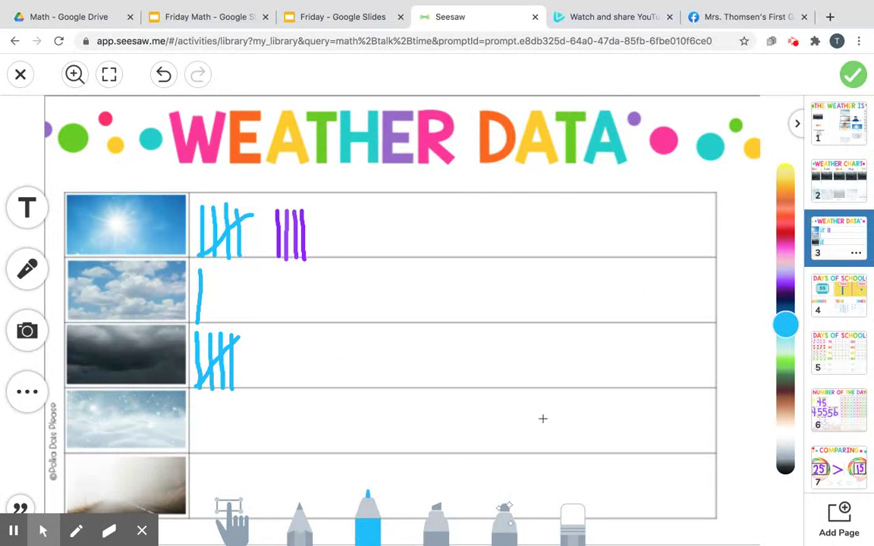
{"action": "left_click", "coordinate": [788, 285]}
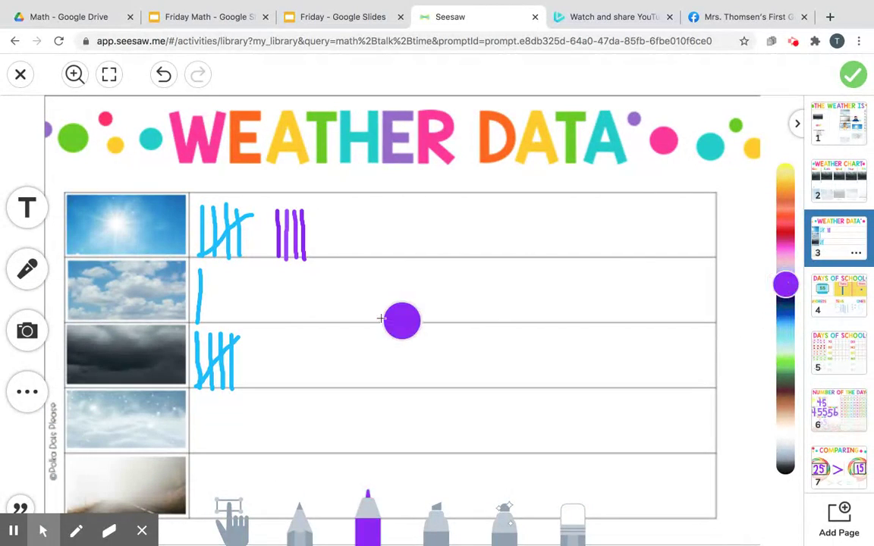
{"action": "left_click_drag", "start_coordinate": [261, 334], "coordinate": [258, 386]}
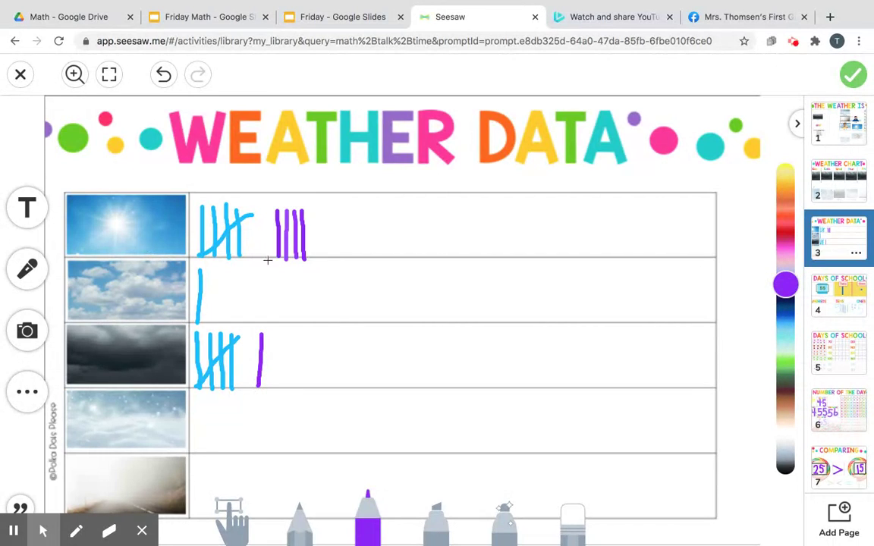
{"action": "left_click", "coordinate": [233, 535]}
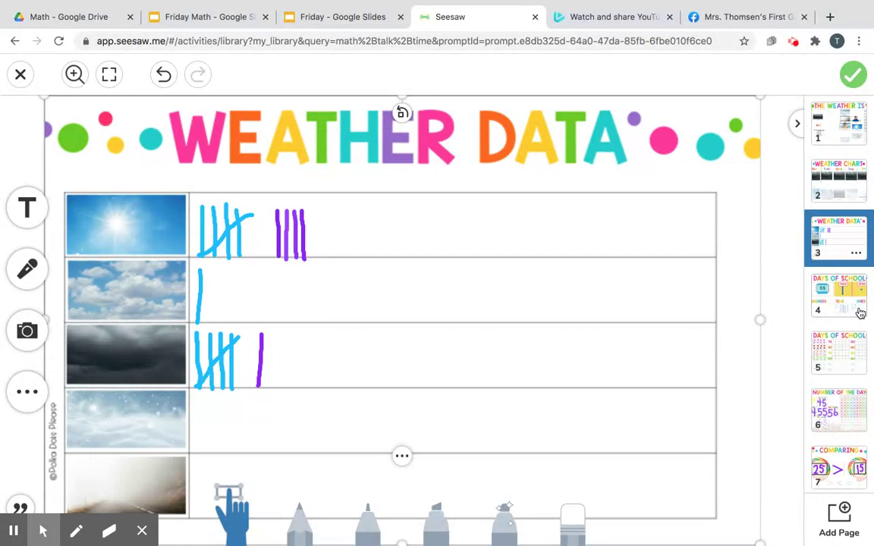
Change the Days of School count from 55 to 56 and erase the old handwritten digits.
{"action": "left_click", "coordinate": [860, 312]}
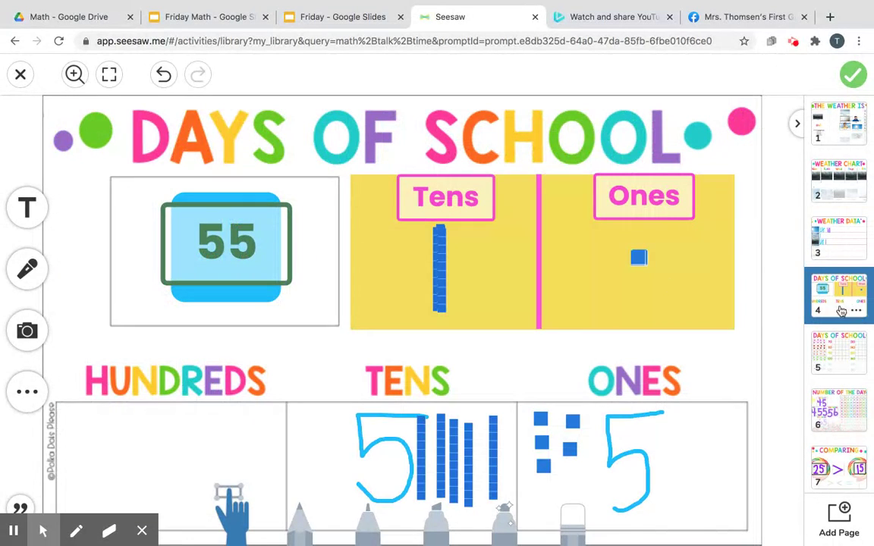
{"action": "left_click", "coordinate": [258, 245]}
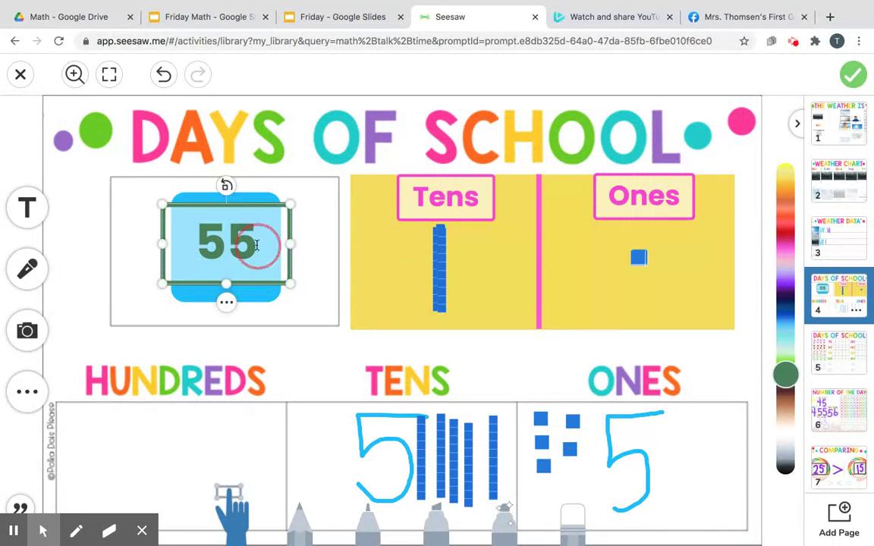
{"action": "left_click", "coordinate": [257, 245]}
{"action": "key", "text": "BackSpace"}
{"action": "type", "text": "6"}
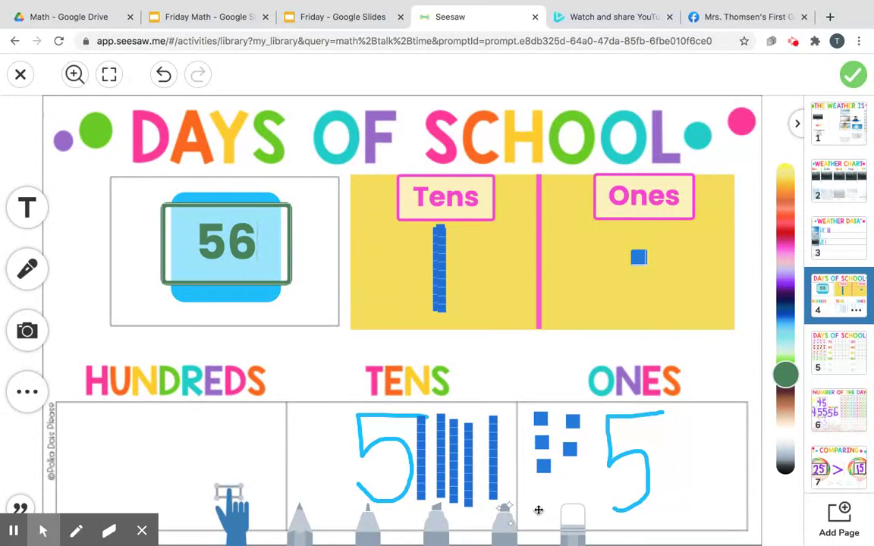
{"action": "left_click", "coordinate": [569, 520]}
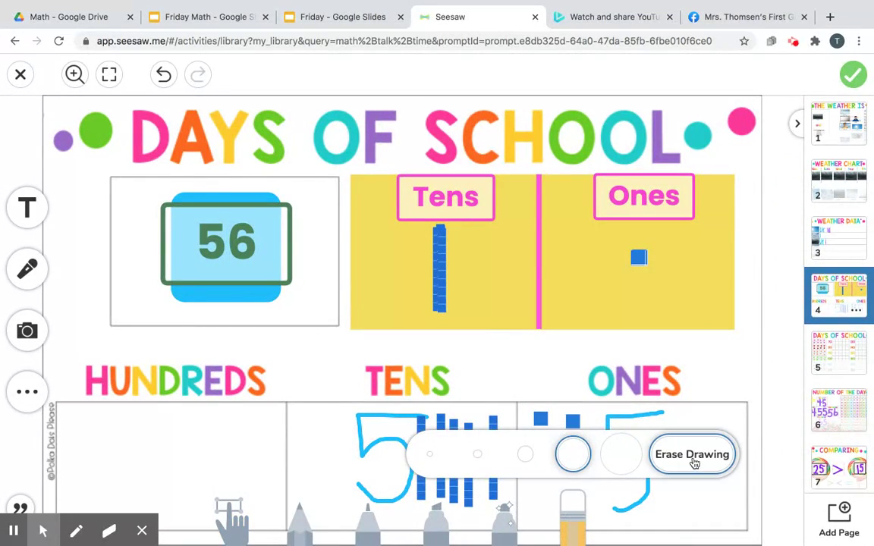
{"action": "left_click", "coordinate": [692, 458]}
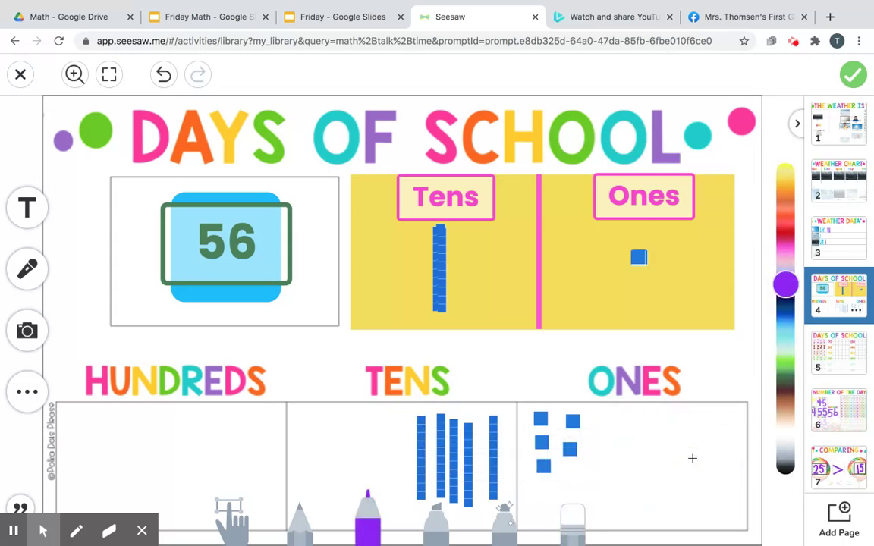
{"action": "left_click", "coordinate": [231, 520]}
Move the tens rods up into the Tens column.
{"action": "left_click_drag", "start_coordinate": [421, 450], "coordinate": [440, 254]}
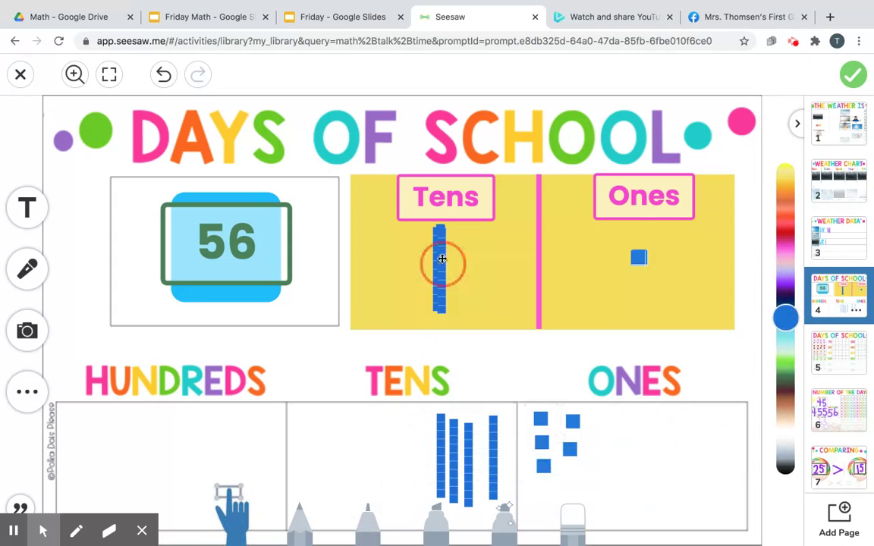
{"action": "left_click_drag", "start_coordinate": [441, 458], "coordinate": [439, 254]}
{"action": "left_click", "coordinate": [462, 266]}
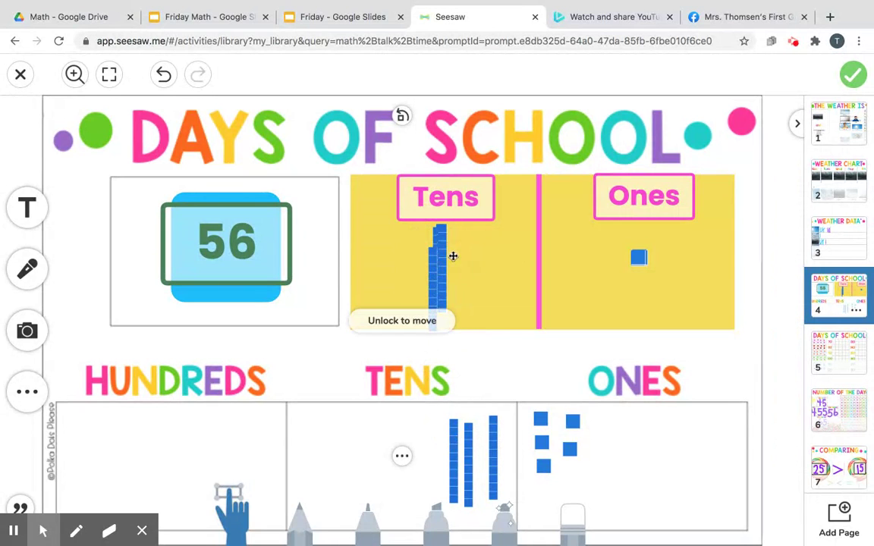
{"action": "left_click_drag", "start_coordinate": [453, 462], "coordinate": [464, 282]}
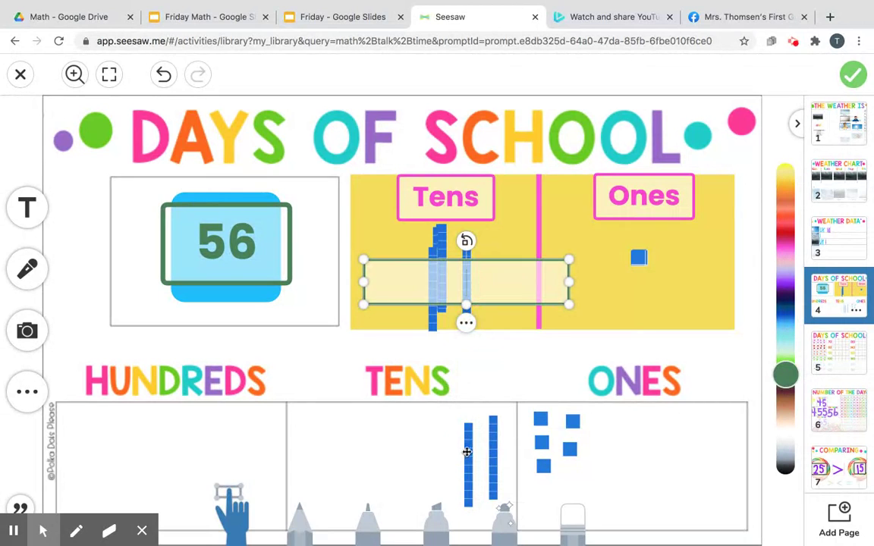
{"action": "left_click", "coordinate": [471, 343]}
{"action": "left_click_drag", "start_coordinate": [467, 444], "coordinate": [459, 258]}
{"action": "left_click_drag", "start_coordinate": [495, 451], "coordinate": [484, 269]}
Move six ones cubes into the Ones column and write 5 in the lower TENS box.
{"action": "left_click_drag", "start_coordinate": [541, 426], "coordinate": [568, 265]}
{"action": "left_click_drag", "start_coordinate": [543, 442], "coordinate": [589, 291]}
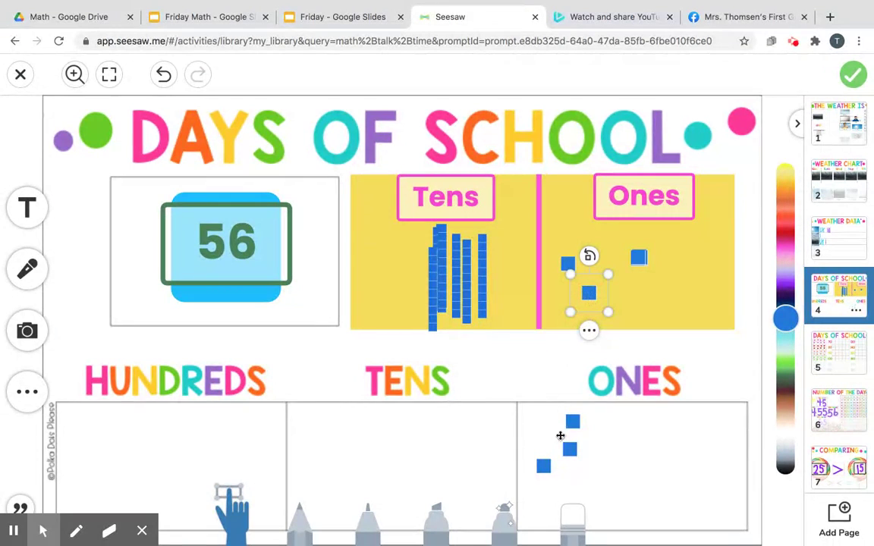
{"action": "left_click_drag", "start_coordinate": [541, 463], "coordinate": [632, 283]}
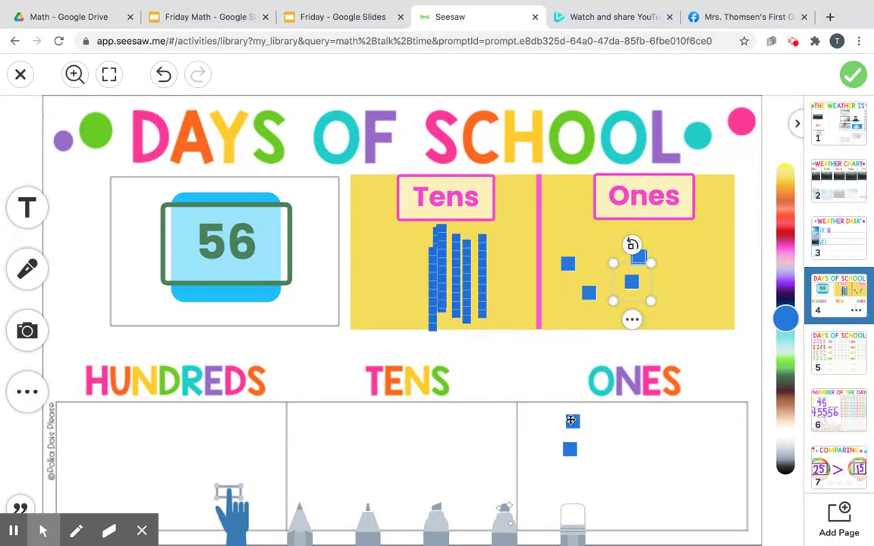
{"action": "left_click_drag", "start_coordinate": [572, 421], "coordinate": [561, 320]}
{"action": "left_click_drag", "start_coordinate": [570, 447], "coordinate": [665, 289]}
{"action": "left_click", "coordinate": [368, 535]}
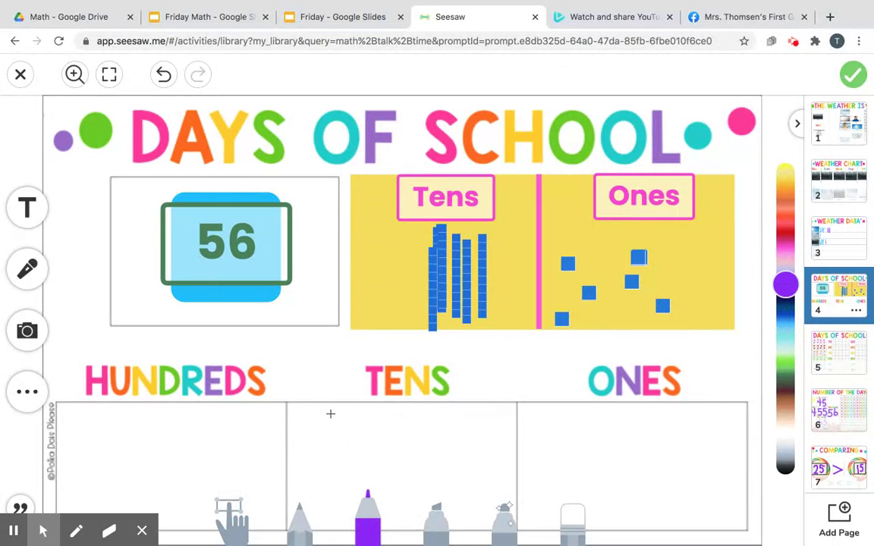
{"action": "mouse_move", "coordinate": [330, 413]}
{"action": "left_mouse_down"}
{"action": "mouse_move", "coordinate": [317, 418]}
{"action": "mouse_move", "coordinate": [316, 443]}
{"action": "mouse_move", "coordinate": [336, 445]}
{"action": "mouse_move", "coordinate": [322, 476]}
{"action": "mouse_move", "coordinate": [307, 471]}
{"action": "left_mouse_up"}
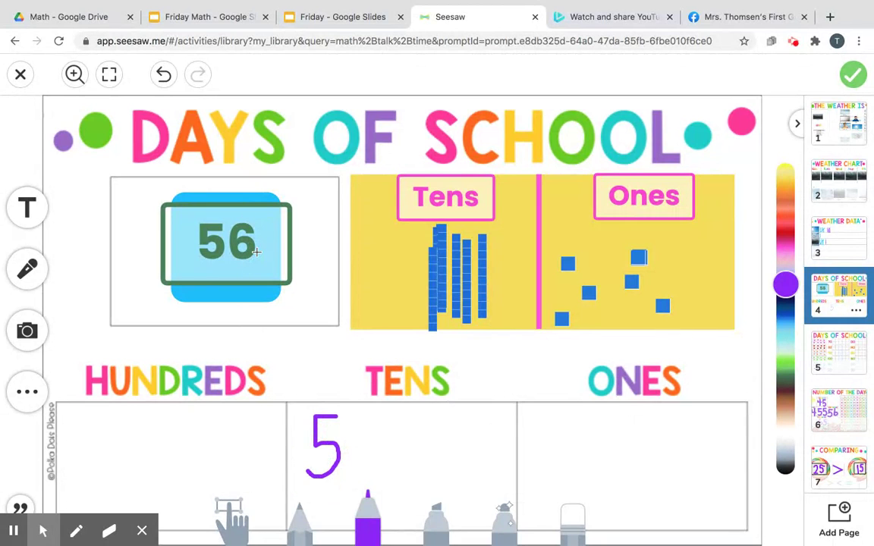
Write 6 in the lower ONES box and line up five ten-rods beside the 5.
{"action": "mouse_move", "coordinate": [542, 412]}
{"action": "left_mouse_down"}
{"action": "mouse_move", "coordinate": [531, 446]}
{"action": "mouse_move", "coordinate": [556, 447]}
{"action": "mouse_move", "coordinate": [536, 446]}
{"action": "left_mouse_up"}
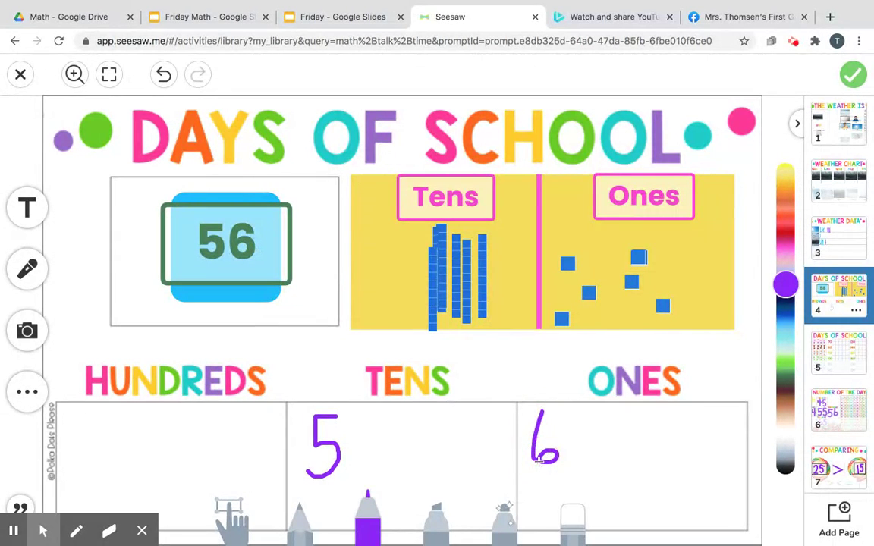
{"action": "left_click", "coordinate": [236, 538]}
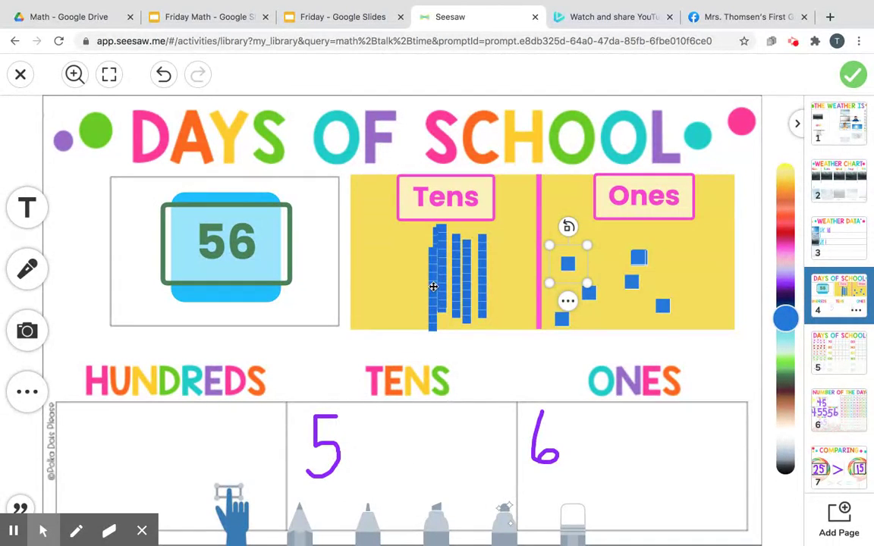
{"action": "left_click_drag", "start_coordinate": [433, 287], "coordinate": [358, 452]}
{"action": "left_click", "coordinate": [461, 289]}
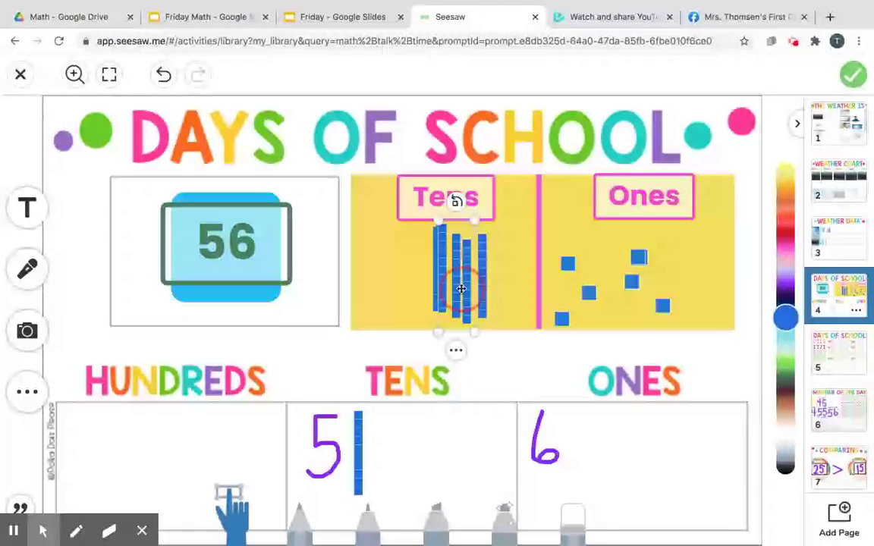
{"action": "left_click_drag", "start_coordinate": [461, 289], "coordinate": [390, 456]}
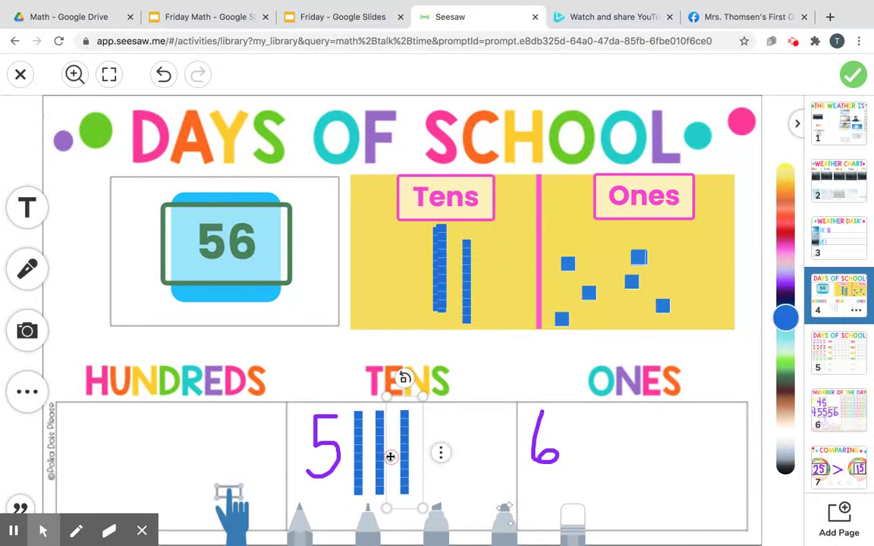
{"action": "left_click_drag", "start_coordinate": [460, 276], "coordinate": [420, 444]}
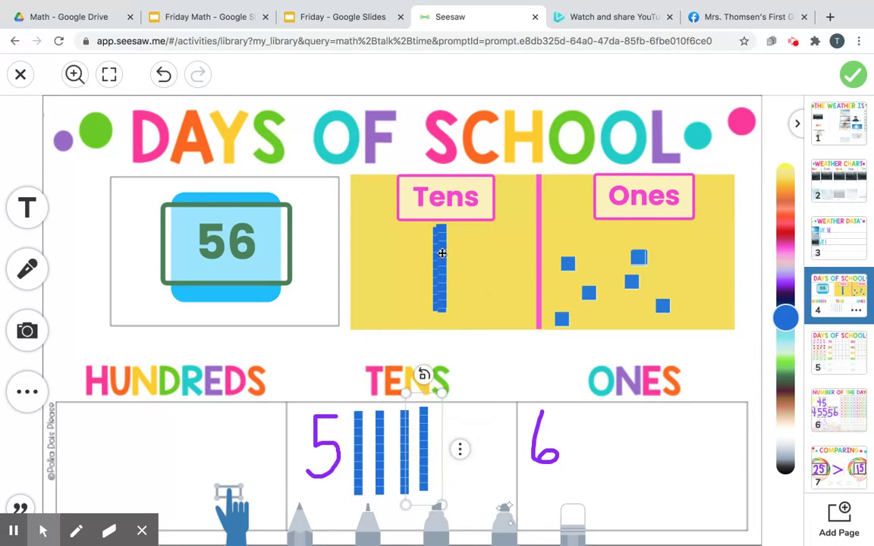
{"action": "left_click_drag", "start_coordinate": [441, 254], "coordinate": [443, 431]}
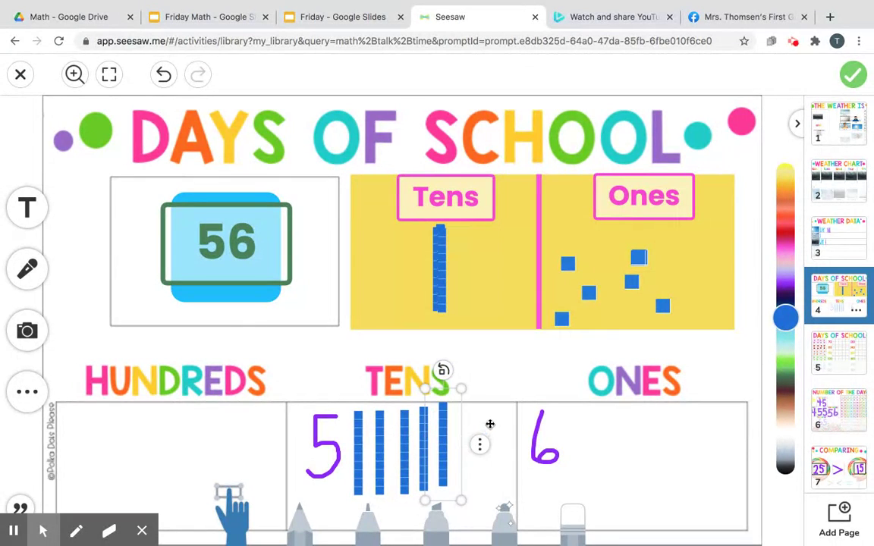
{"action": "left_click_drag", "start_coordinate": [445, 433], "coordinate": [445, 439]}
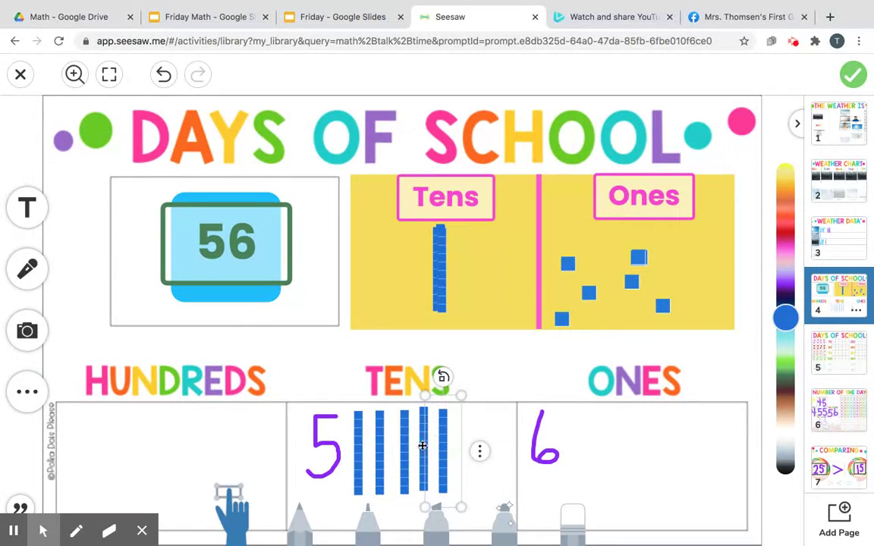
{"action": "left_click", "coordinate": [416, 446]}
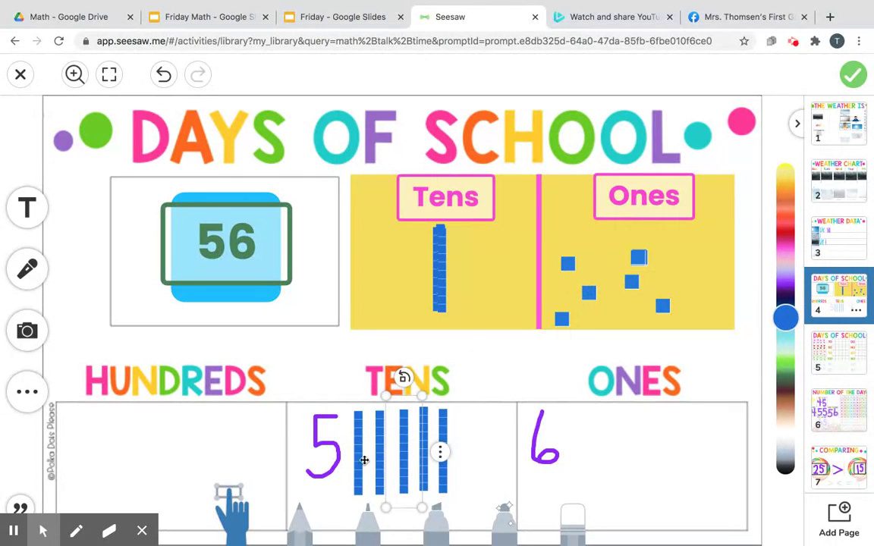
Drag six unit cubes into the ONES box beside the 6.
{"action": "left_click", "coordinate": [565, 331]}
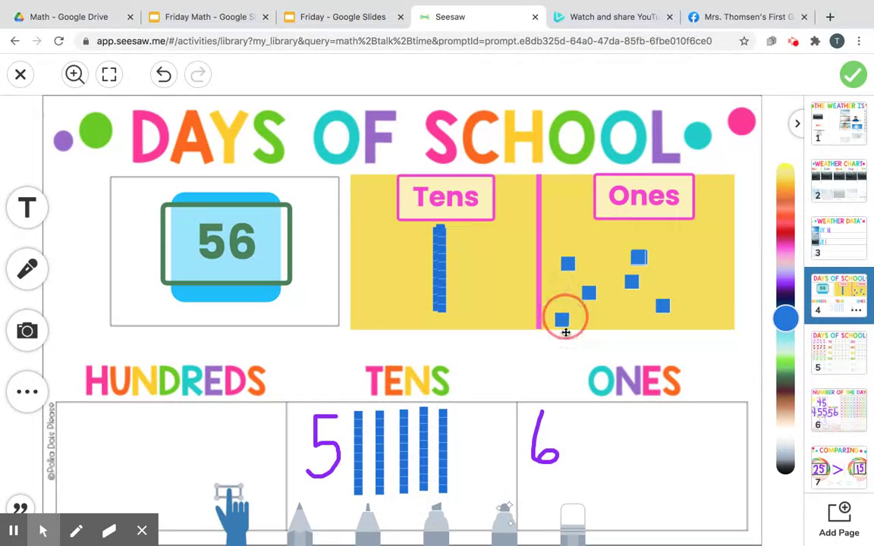
{"action": "left_click_drag", "start_coordinate": [565, 332], "coordinate": [591, 437]}
{"action": "left_click_drag", "start_coordinate": [591, 300], "coordinate": [616, 441]}
{"action": "left_click_drag", "start_coordinate": [568, 262], "coordinate": [652, 438]}
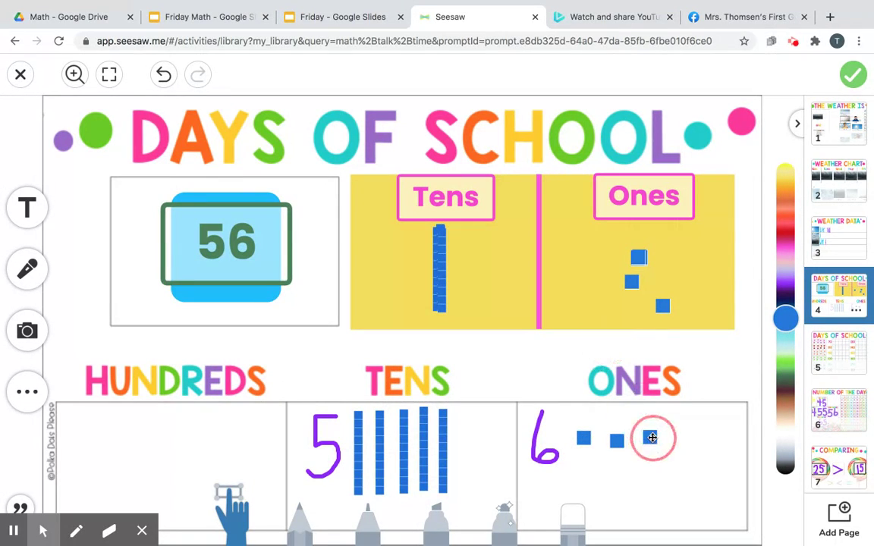
{"action": "left_click_drag", "start_coordinate": [662, 306], "coordinate": [591, 472]}
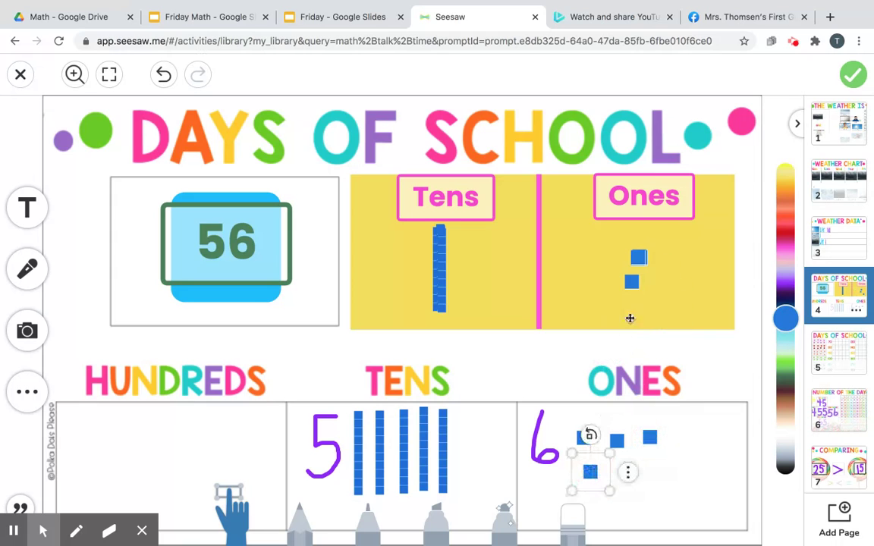
{"action": "left_click_drag", "start_coordinate": [631, 282], "coordinate": [620, 470]}
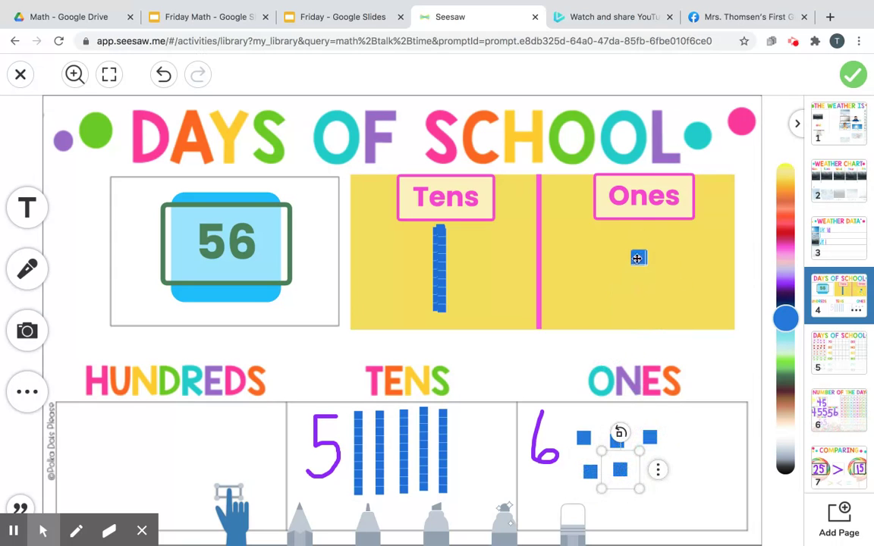
{"action": "left_click_drag", "start_coordinate": [638, 259], "coordinate": [648, 459]}
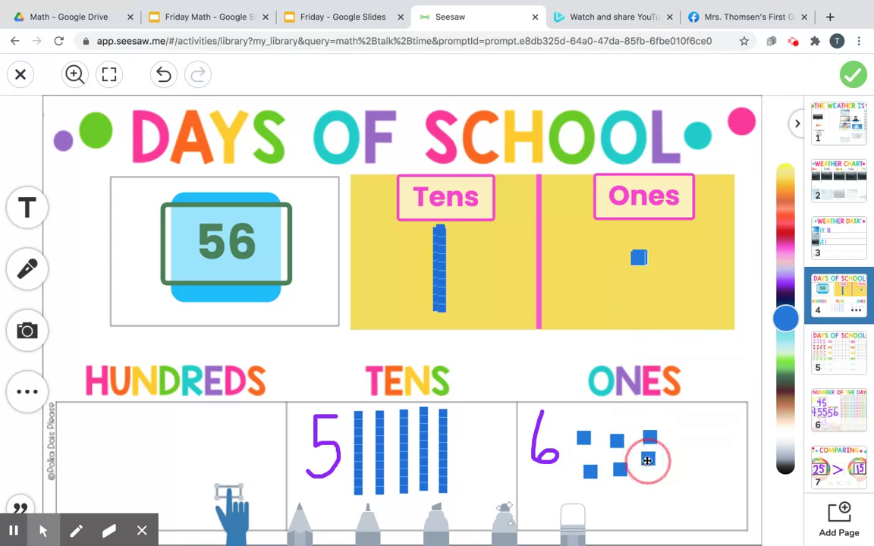
Erase the handwritten 5 and 6 from the place-value boxes.
{"action": "left_click", "coordinate": [575, 529]}
{"action": "left_click", "coordinate": [576, 531]}
{"action": "left_click", "coordinate": [677, 465]}
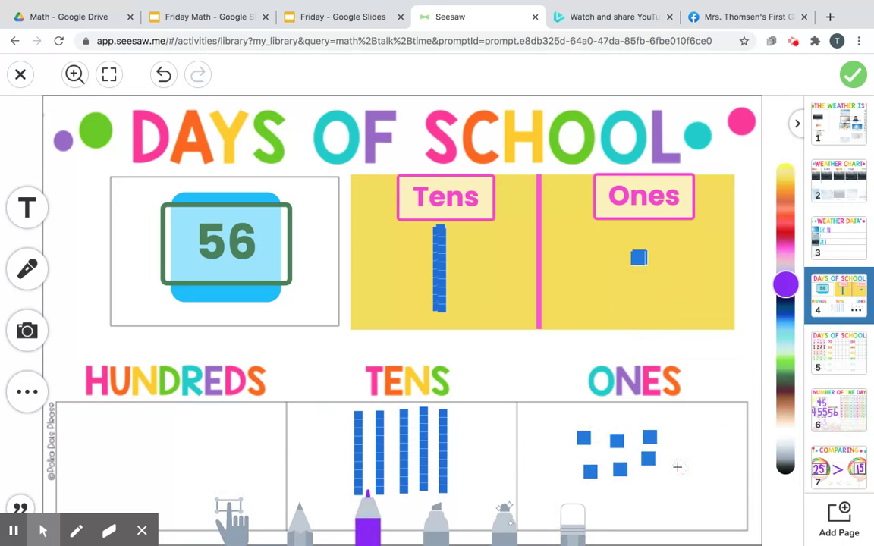
{"action": "left_click", "coordinate": [250, 533]}
{"action": "left_click", "coordinate": [234, 519]}
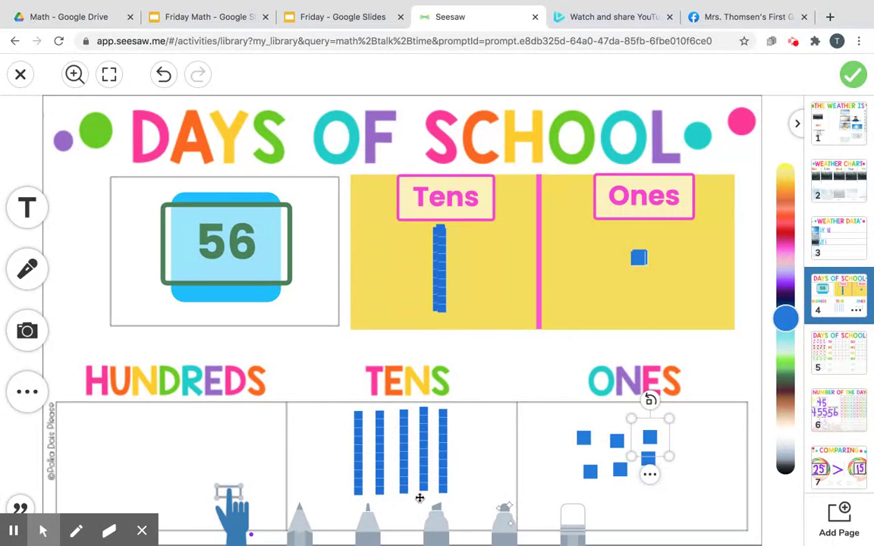
Select a couple of unit cubes in the ONES box, then go to the ten-frames page.
{"action": "left_click", "coordinate": [590, 438]}
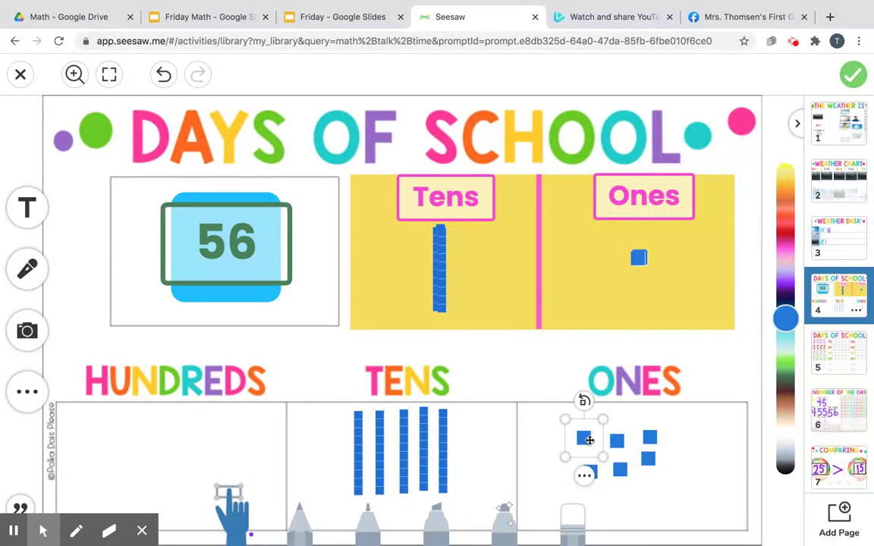
{"action": "left_click", "coordinate": [649, 438]}
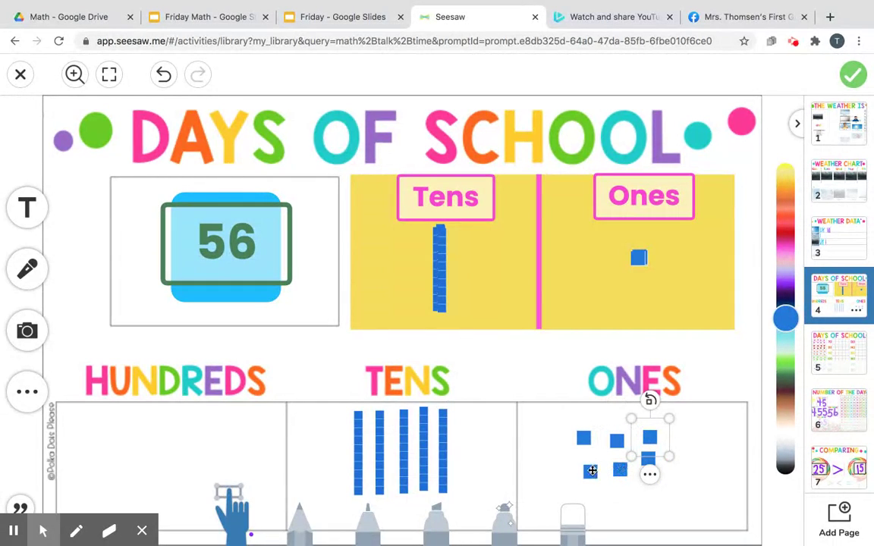
{"action": "left_click", "coordinate": [836, 358]}
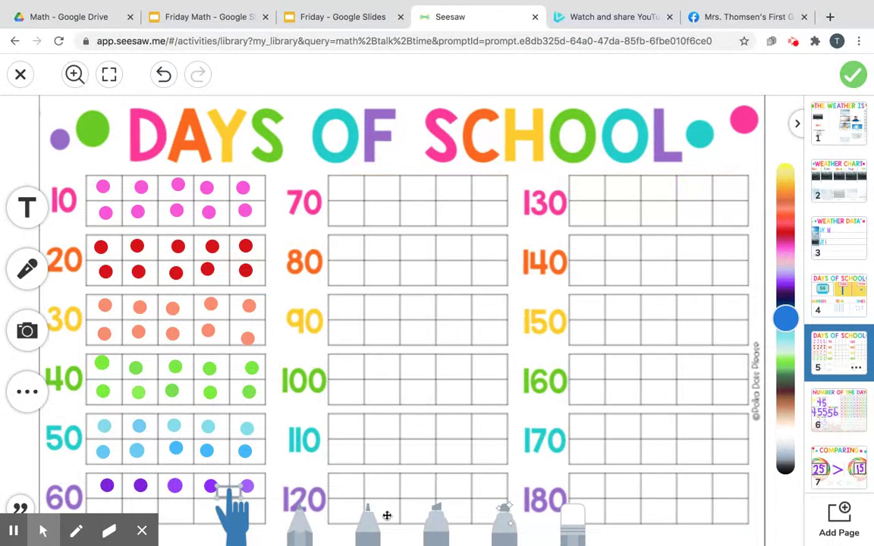
With a purple marker, add a dot in the 60 ten-frame so it shows 56.
{"action": "left_click", "coordinate": [368, 540]}
{"action": "left_click", "coordinate": [367, 540]}
{"action": "left_click", "coordinate": [368, 453]}
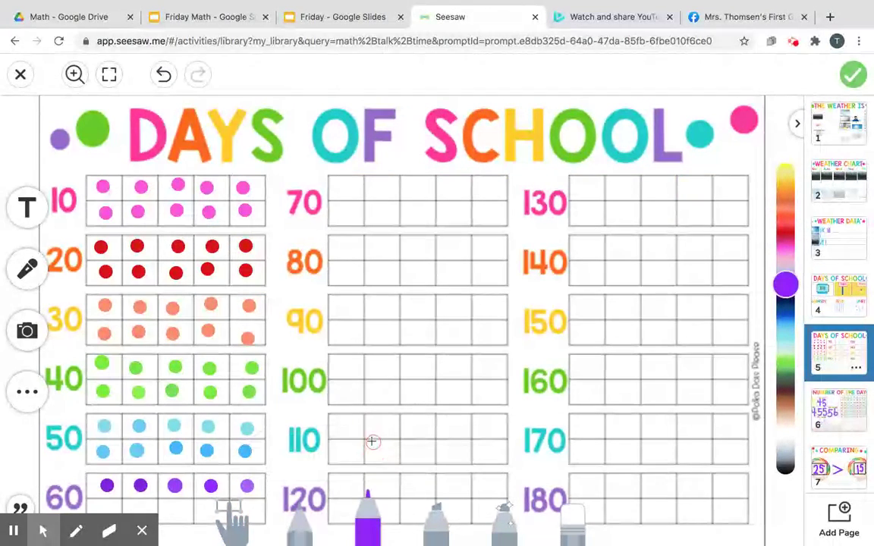
{"action": "left_click", "coordinate": [104, 508]}
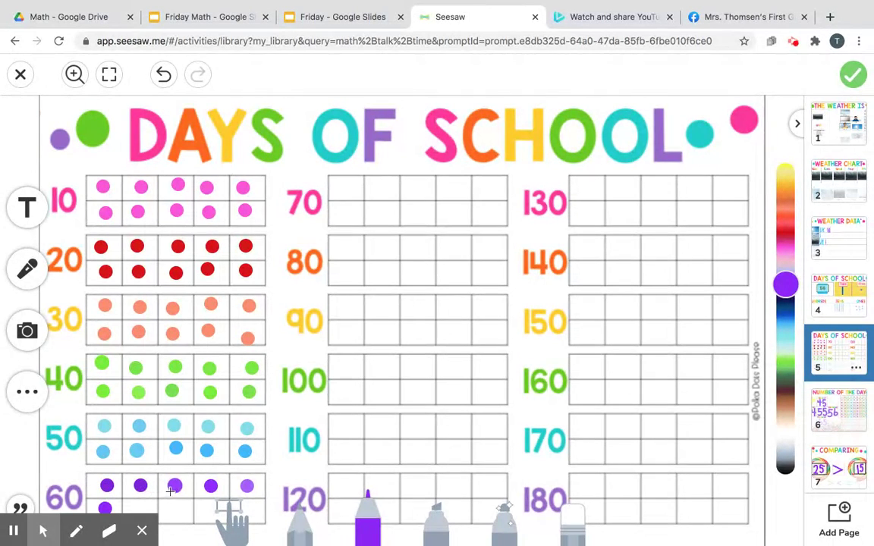
{"action": "left_click", "coordinate": [43, 531]}
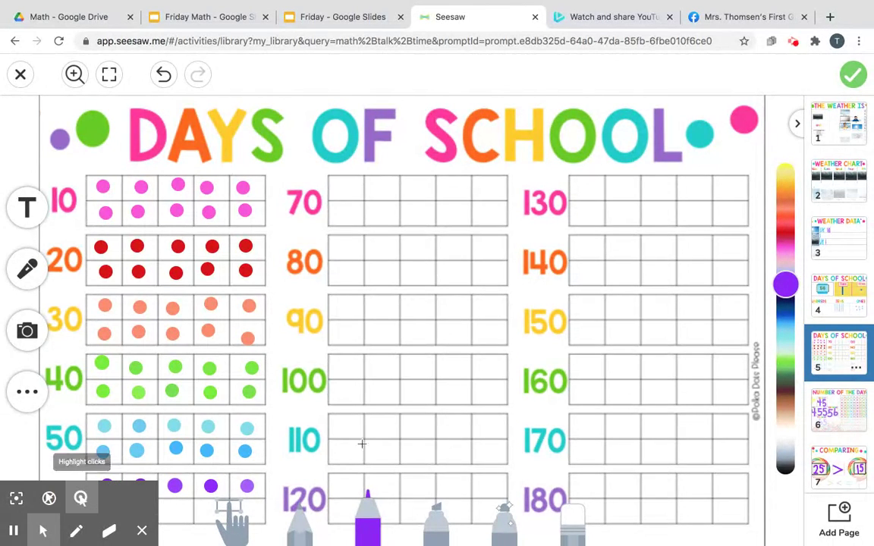
On the Number of the Day page, erase the old answers and write 56 in dark grey.
{"action": "left_click", "coordinate": [844, 414]}
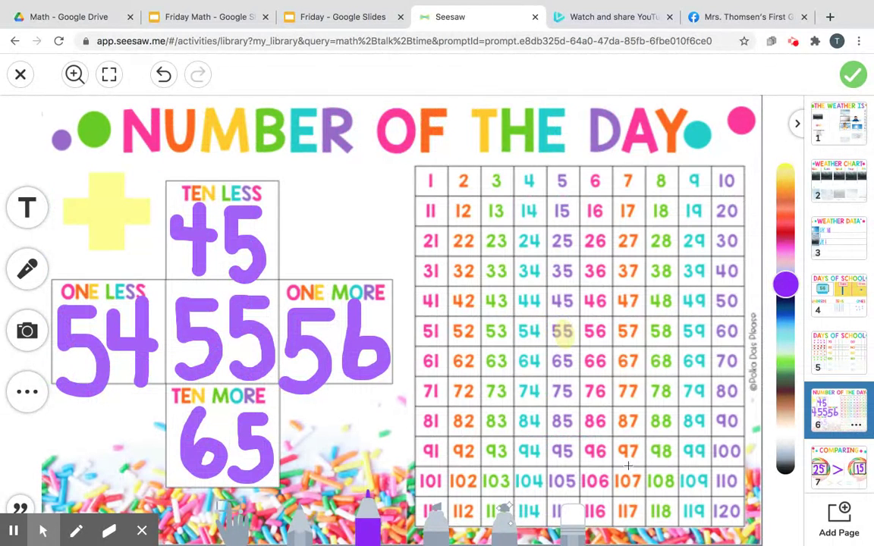
{"action": "left_click", "coordinate": [585, 528]}
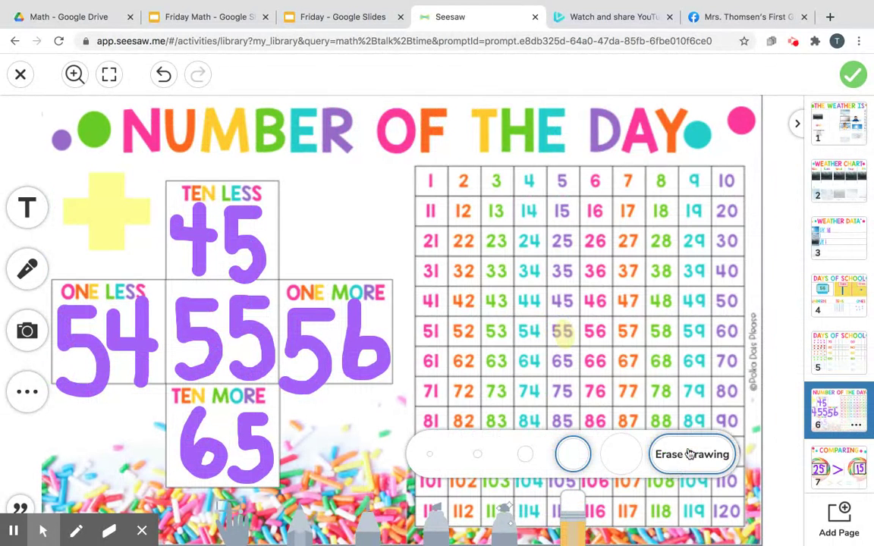
{"action": "left_click", "coordinate": [675, 402]}
{"action": "left_click", "coordinate": [300, 523]}
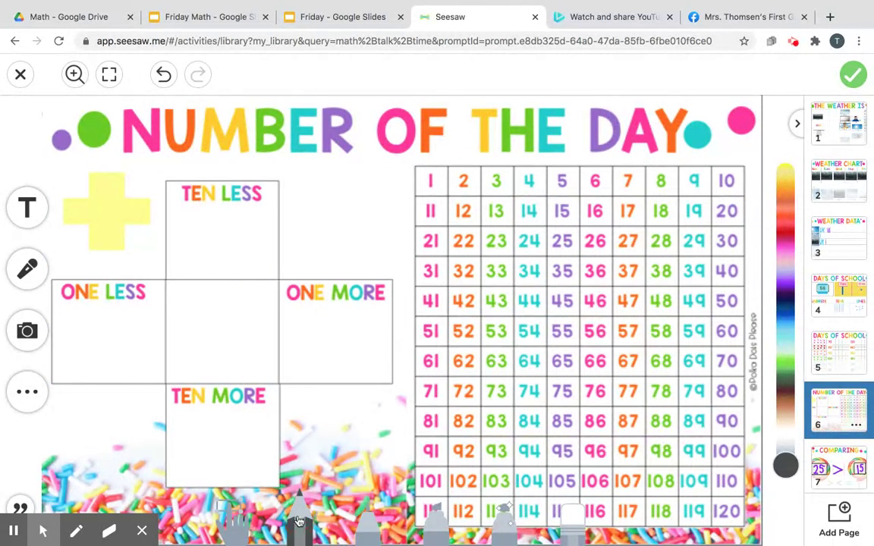
{"action": "left_click", "coordinate": [205, 295]}
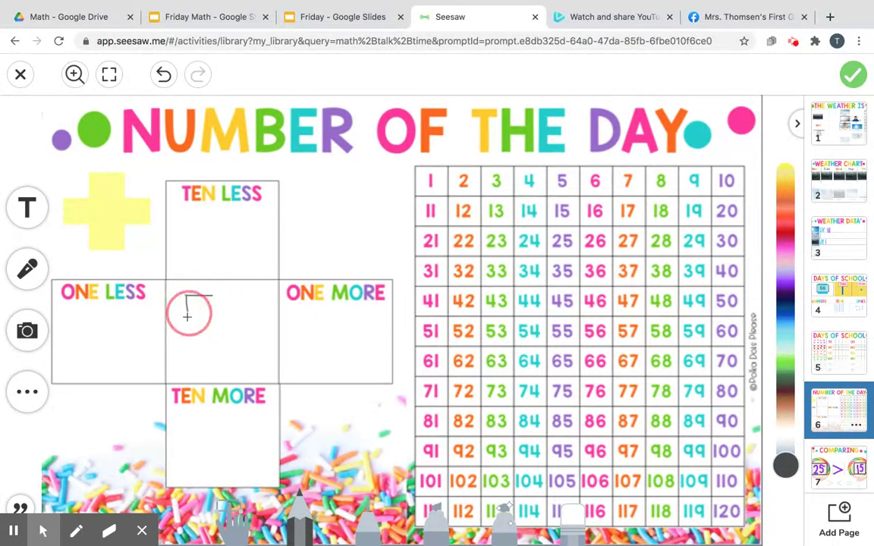
{"action": "mouse_move", "coordinate": [187, 316]}
{"action": "left_mouse_down"}
{"action": "mouse_move", "coordinate": [198, 324]}
{"action": "mouse_move", "coordinate": [183, 355]}
{"action": "left_mouse_up"}
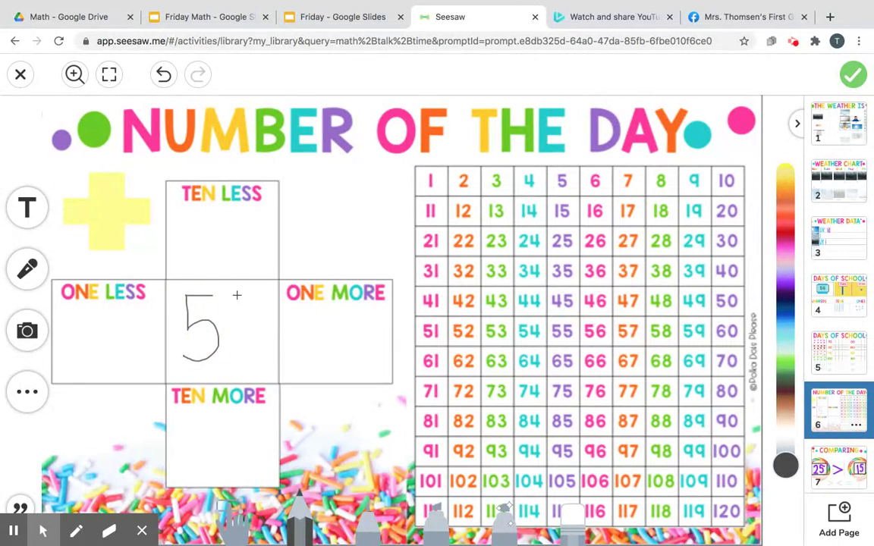
{"action": "mouse_move", "coordinate": [237, 295]}
{"action": "left_mouse_down"}
{"action": "mouse_move", "coordinate": [240, 337]}
{"action": "mouse_move", "coordinate": [260, 322]}
{"action": "mouse_move", "coordinate": [238, 328]}
{"action": "left_mouse_up"}
Write 46 in TEN LESS, 66 in TEN MORE, 55 in ONE LESS, and 57 in ONE MORE.
{"action": "mouse_move", "coordinate": [192, 220]}
{"action": "left_mouse_down"}
{"action": "mouse_move", "coordinate": [192, 239]}
{"action": "mouse_move", "coordinate": [220, 240]}
{"action": "mouse_move", "coordinate": [217, 258]}
{"action": "left_mouse_up"}
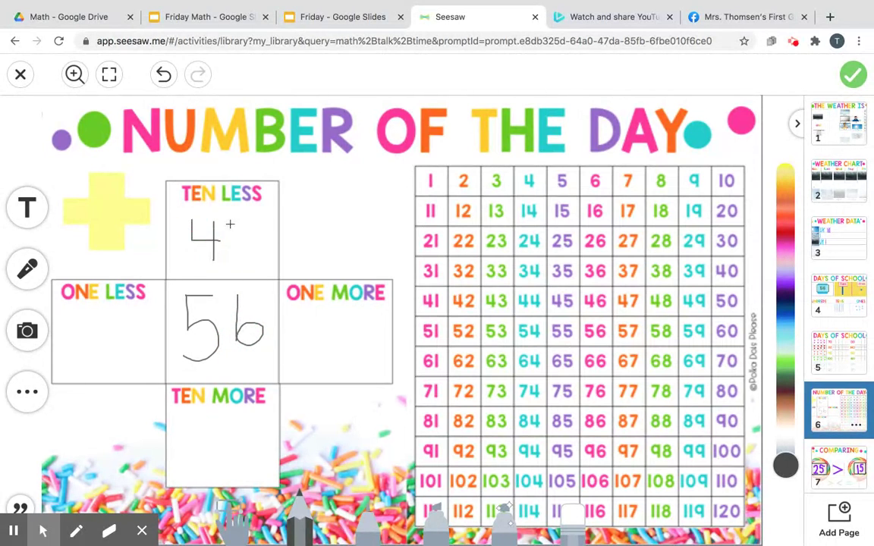
{"action": "mouse_move", "coordinate": [231, 213]}
{"action": "left_mouse_down"}
{"action": "mouse_move", "coordinate": [246, 261]}
{"action": "mouse_move", "coordinate": [235, 243]}
{"action": "left_mouse_up"}
{"action": "mouse_move", "coordinate": [189, 427]}
{"action": "left_mouse_down"}
{"action": "mouse_move", "coordinate": [196, 458]}
{"action": "mouse_move", "coordinate": [212, 449]}
{"action": "mouse_move", "coordinate": [191, 446]}
{"action": "left_mouse_up"}
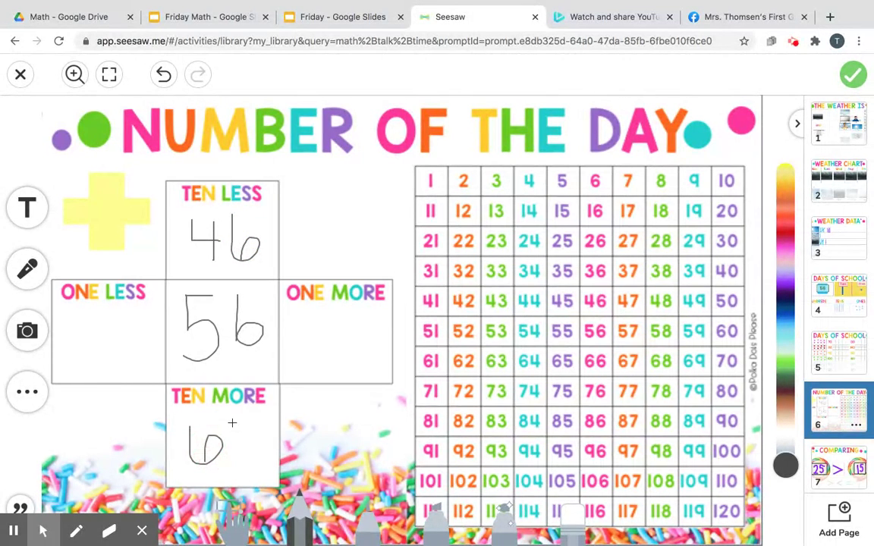
{"action": "mouse_move", "coordinate": [236, 414]}
{"action": "left_mouse_down"}
{"action": "mouse_move", "coordinate": [259, 445]}
{"action": "mouse_move", "coordinate": [236, 444]}
{"action": "mouse_move", "coordinate": [241, 437]}
{"action": "left_mouse_up"}
{"action": "mouse_move", "coordinate": [98, 314]}
{"action": "left_mouse_down"}
{"action": "mouse_move", "coordinate": [78, 312]}
{"action": "mouse_move", "coordinate": [86, 342]}
{"action": "mouse_move", "coordinate": [78, 371]}
{"action": "left_mouse_up"}
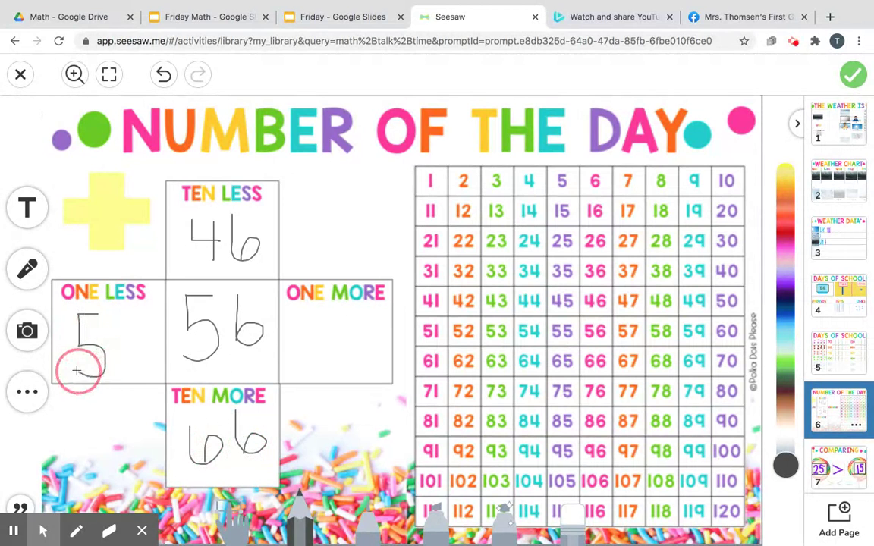
{"action": "mouse_move", "coordinate": [141, 309]}
{"action": "left_mouse_down"}
{"action": "mouse_move", "coordinate": [127, 325]}
{"action": "mouse_move", "coordinate": [148, 337]}
{"action": "mouse_move", "coordinate": [133, 359]}
{"action": "left_mouse_up"}
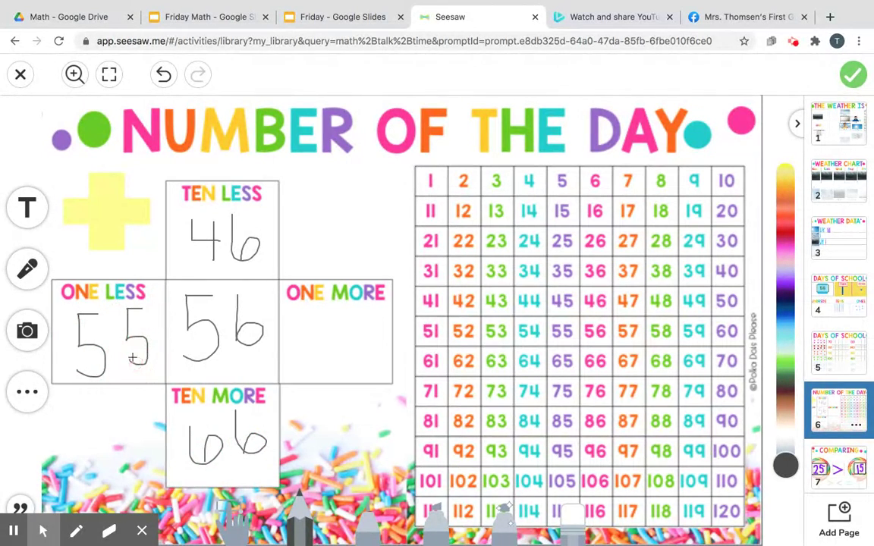
{"action": "mouse_move", "coordinate": [326, 317]}
{"action": "left_mouse_down"}
{"action": "mouse_move", "coordinate": [311, 317]}
{"action": "mouse_move", "coordinate": [297, 336]}
{"action": "mouse_move", "coordinate": [317, 365]}
{"action": "mouse_move", "coordinate": [303, 365]}
{"action": "left_mouse_up"}
{"action": "mouse_move", "coordinate": [337, 319]}
{"action": "left_mouse_down"}
{"action": "mouse_move", "coordinate": [367, 322]}
{"action": "mouse_move", "coordinate": [352, 363]}
{"action": "left_mouse_up"}
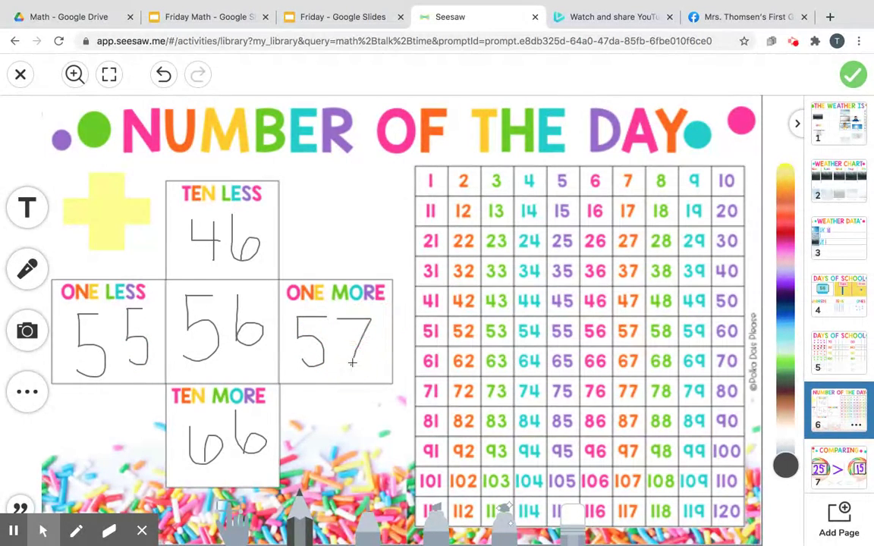
{"action": "mouse_move", "coordinate": [178, 532]}
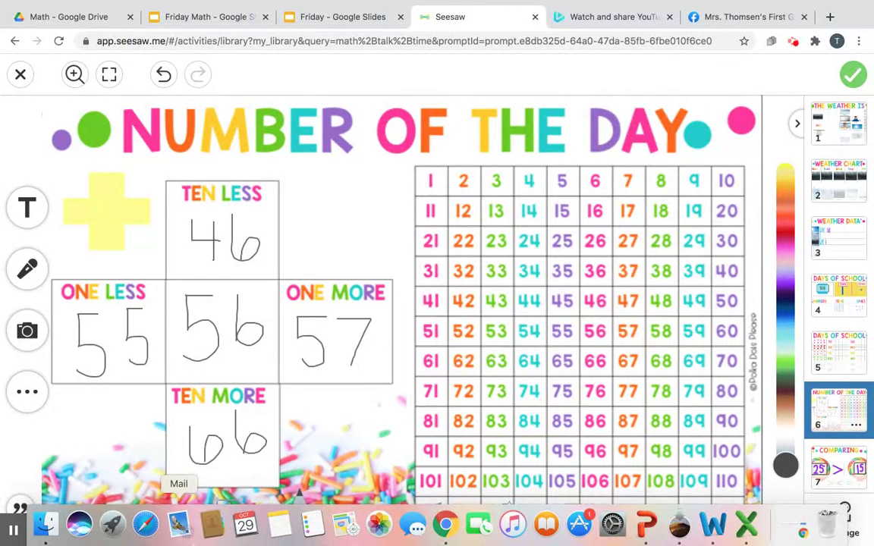
{"action": "left_click", "coordinate": [820, 471]}
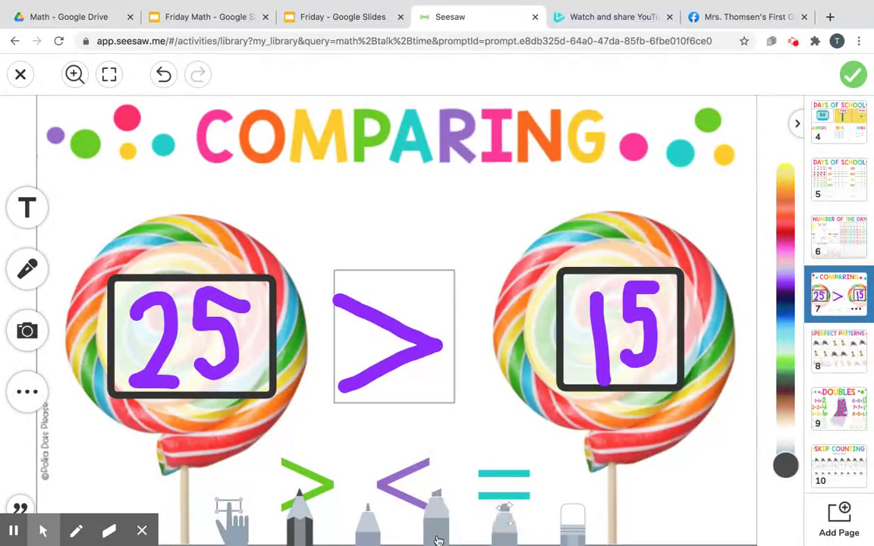
Erase the Comparing page and write 56 and 16 in purple in the lollipop boxes.
{"action": "left_click", "coordinate": [575, 531]}
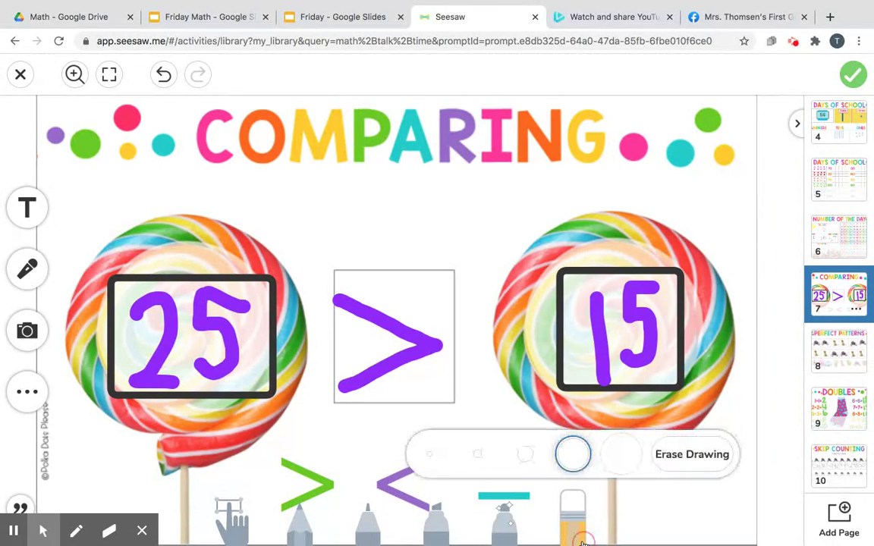
{"action": "left_click", "coordinate": [687, 455]}
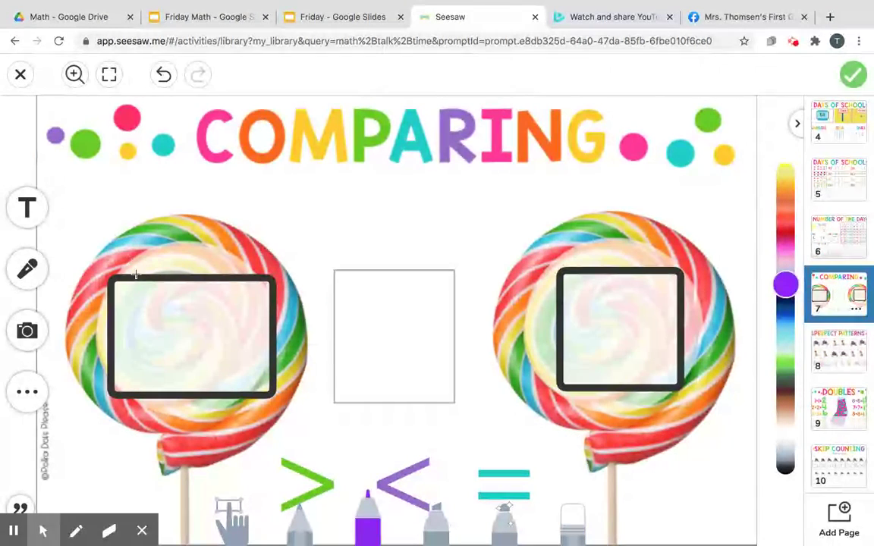
{"action": "mouse_move", "coordinate": [177, 302]}
{"action": "left_mouse_down"}
{"action": "mouse_move", "coordinate": [140, 328]}
{"action": "mouse_move", "coordinate": [170, 364]}
{"action": "mouse_move", "coordinate": [141, 371]}
{"action": "left_mouse_up"}
{"action": "mouse_move", "coordinate": [206, 300]}
{"action": "left_mouse_down"}
{"action": "mouse_move", "coordinate": [244, 336]}
{"action": "mouse_move", "coordinate": [226, 350]}
{"action": "left_mouse_up"}
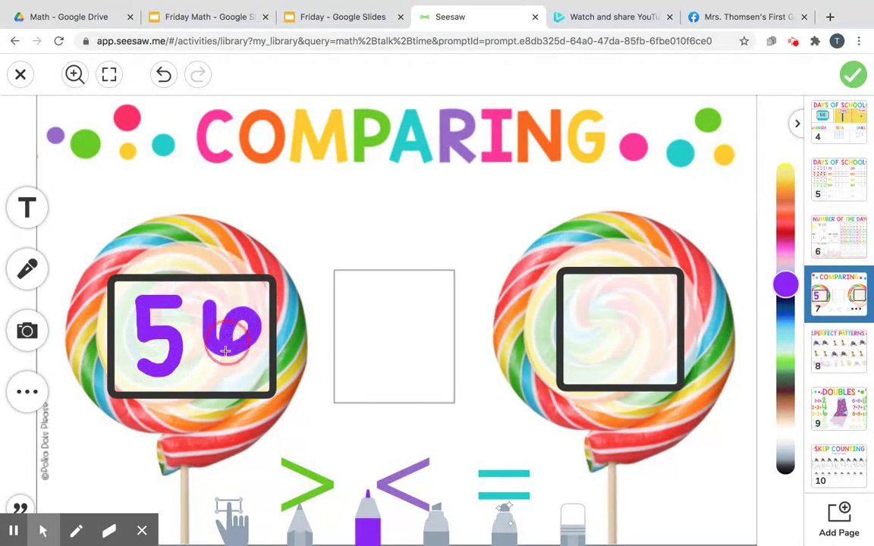
{"action": "left_click_drag", "start_coordinate": [588, 293], "coordinate": [589, 358]}
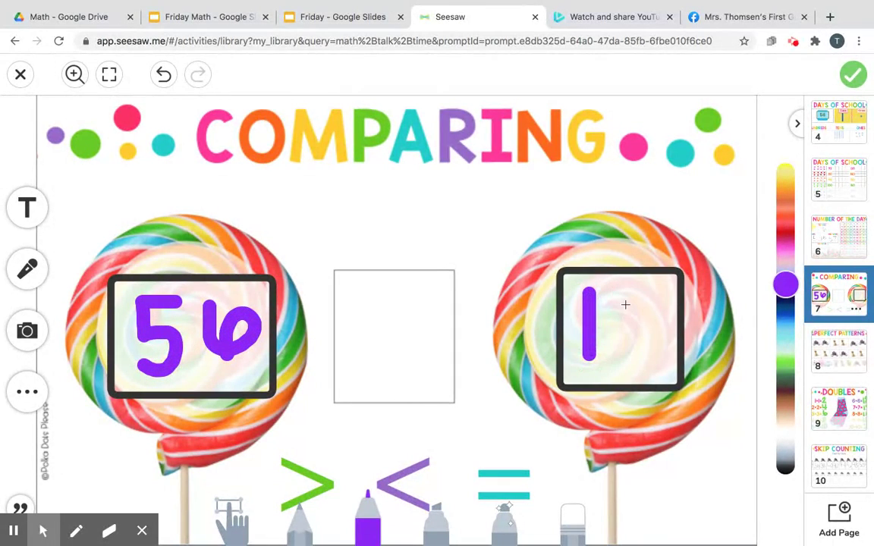
{"action": "mouse_move", "coordinate": [624, 295]}
{"action": "left_mouse_down"}
{"action": "mouse_move", "coordinate": [621, 322]}
{"action": "mouse_move", "coordinate": [649, 357]}
{"action": "mouse_move", "coordinate": [638, 352]}
{"action": "left_mouse_up"}
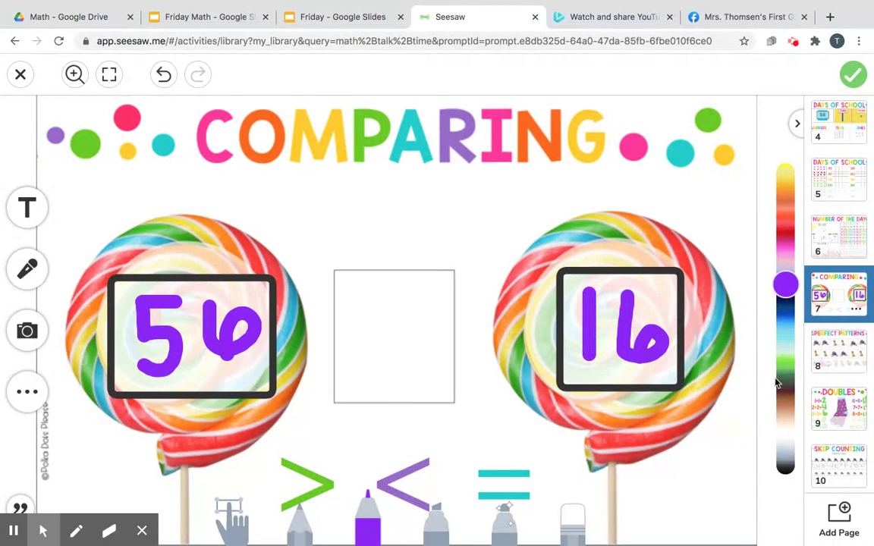
Draw a thin green greater-than sign between 56 and 16, then open the Number Bond page.
{"action": "left_click", "coordinate": [785, 367]}
{"action": "left_click", "coordinate": [368, 520]}
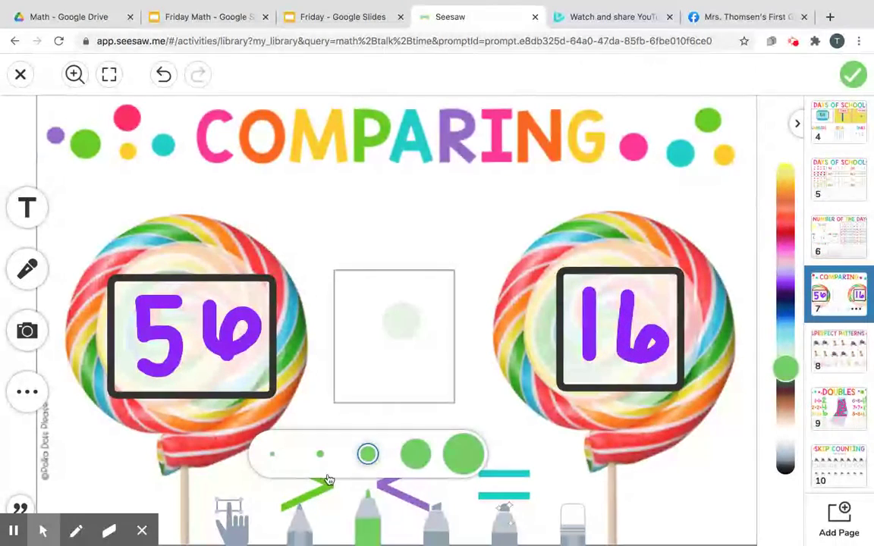
{"action": "left_click", "coordinate": [322, 453]}
{"action": "mouse_move", "coordinate": [346, 309]}
{"action": "left_mouse_down"}
{"action": "mouse_move", "coordinate": [402, 332]}
{"action": "mouse_move", "coordinate": [389, 366]}
{"action": "mouse_move", "coordinate": [342, 390]}
{"action": "left_mouse_up"}
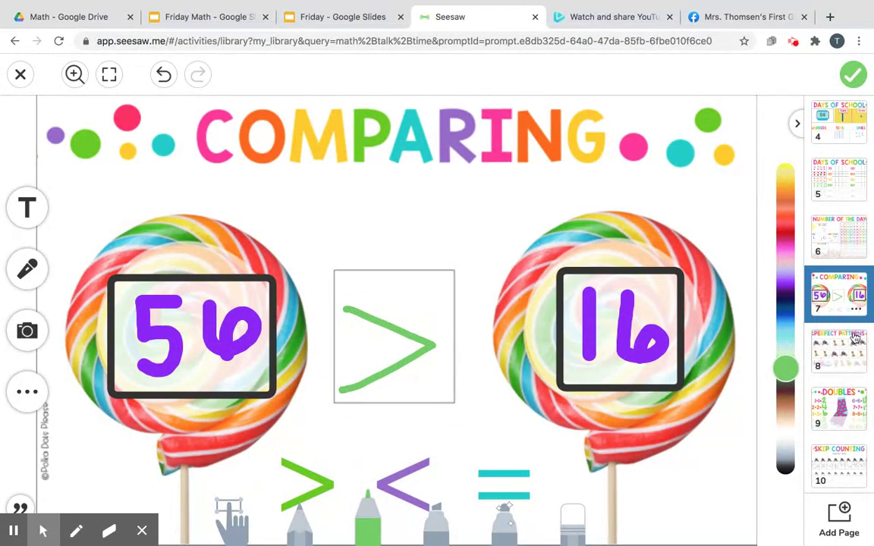
{"action": "scroll", "coordinate": [849, 342], "scroll_direction": "down", "scroll_amount": 4}
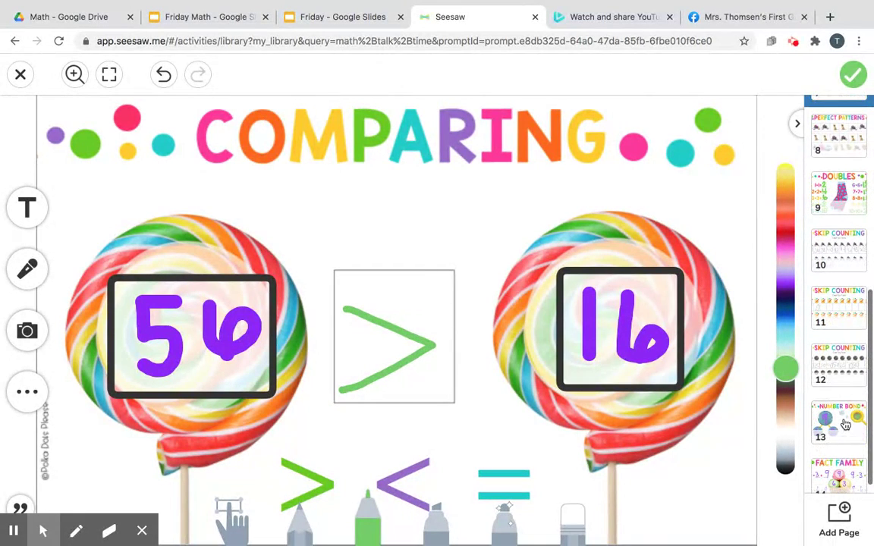
{"action": "left_click", "coordinate": [839, 421]}
Erase the old 9, 6 and 3, then write 12 on top with 7 and 5 below.
{"action": "left_click", "coordinate": [564, 527]}
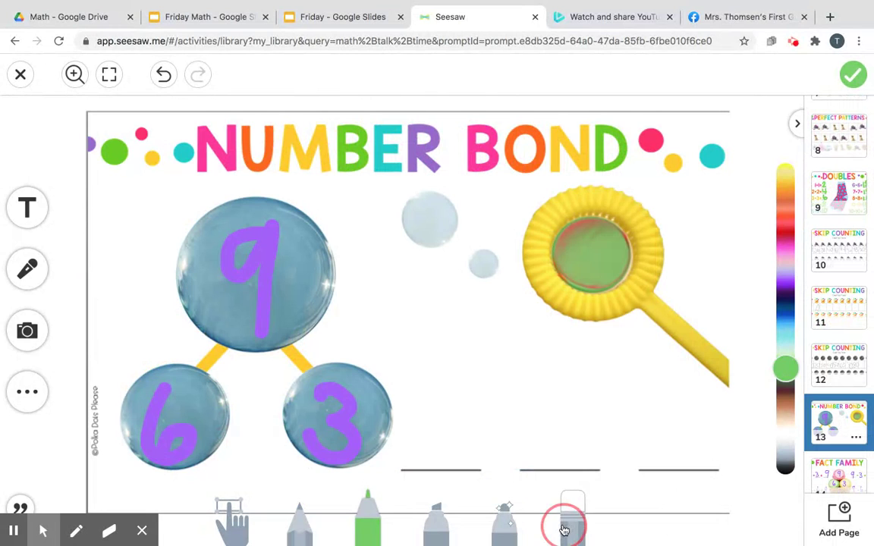
{"action": "left_click", "coordinate": [713, 446]}
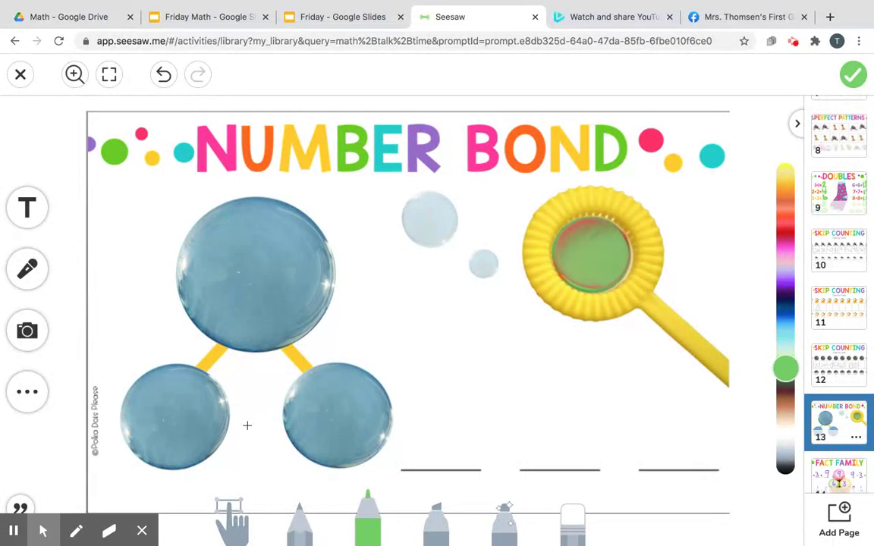
{"action": "left_click_drag", "start_coordinate": [236, 227], "coordinate": [234, 295]}
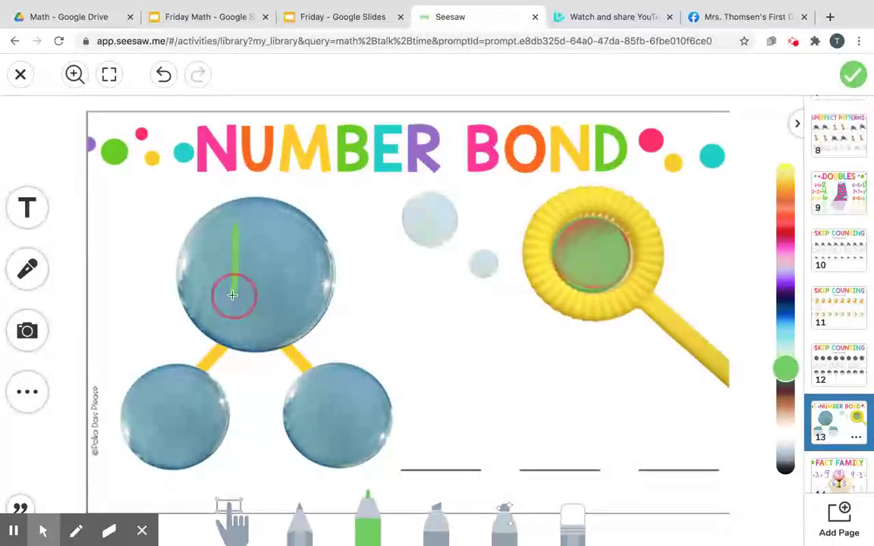
{"action": "mouse_move", "coordinate": [259, 237]}
{"action": "left_mouse_down"}
{"action": "mouse_move", "coordinate": [280, 236]}
{"action": "mouse_move", "coordinate": [248, 302]}
{"action": "mouse_move", "coordinate": [283, 304]}
{"action": "left_mouse_up"}
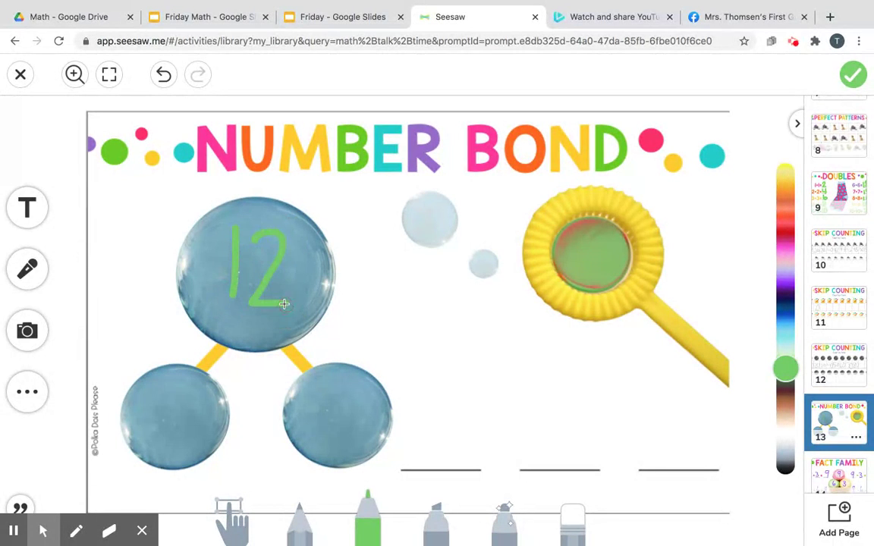
{"action": "mouse_move", "coordinate": [154, 388]}
{"action": "left_mouse_down"}
{"action": "mouse_move", "coordinate": [192, 398]}
{"action": "mouse_move", "coordinate": [177, 437]}
{"action": "left_mouse_up"}
{"action": "mouse_move", "coordinate": [358, 391]}
{"action": "left_mouse_down"}
{"action": "mouse_move", "coordinate": [341, 388]}
{"action": "mouse_move", "coordinate": [322, 404]}
{"action": "mouse_move", "coordinate": [348, 416]}
{"action": "mouse_move", "coordinate": [326, 436]}
{"action": "left_mouse_up"}
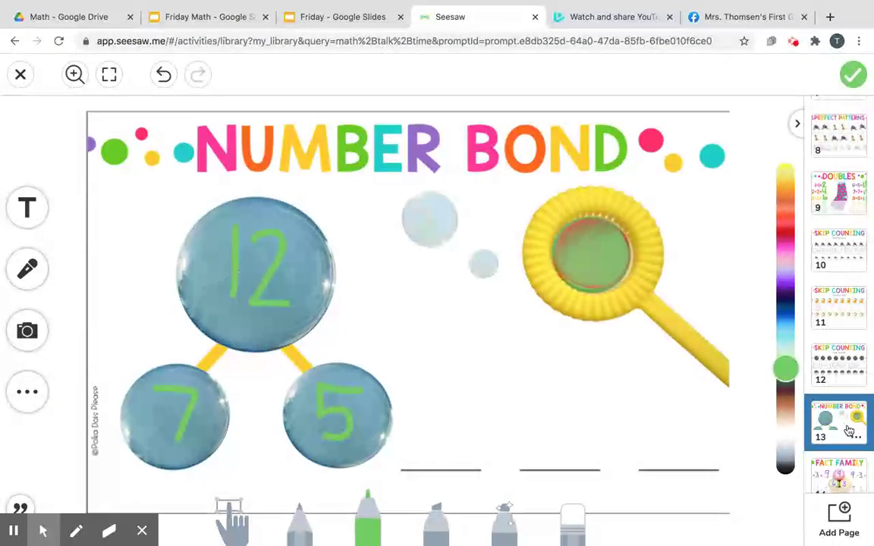
{"action": "left_click", "coordinate": [835, 466]}
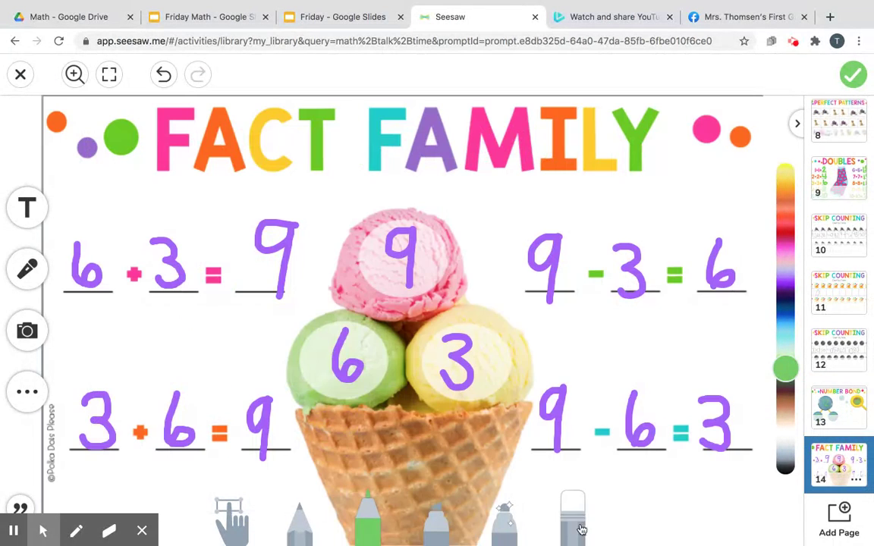
Erase the old equations and write 12, 7 and 5 on the pink, green and yellow scoops.
{"action": "left_click", "coordinate": [573, 522]}
{"action": "left_click", "coordinate": [687, 453]}
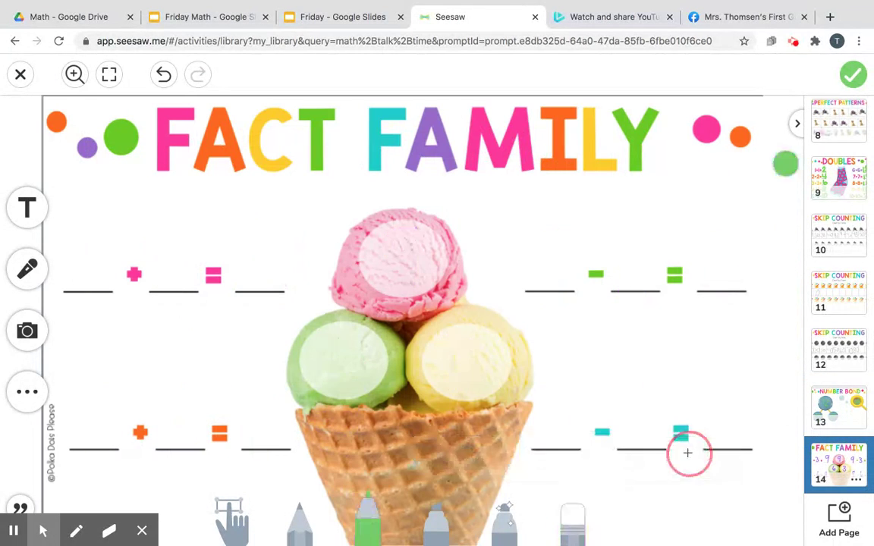
{"action": "mouse_move", "coordinate": [385, 233]}
{"action": "left_mouse_down"}
{"action": "mouse_move", "coordinate": [384, 281]}
{"action": "mouse_move", "coordinate": [404, 228]}
{"action": "mouse_move", "coordinate": [408, 261]}
{"action": "mouse_move", "coordinate": [439, 287]}
{"action": "left_mouse_up"}
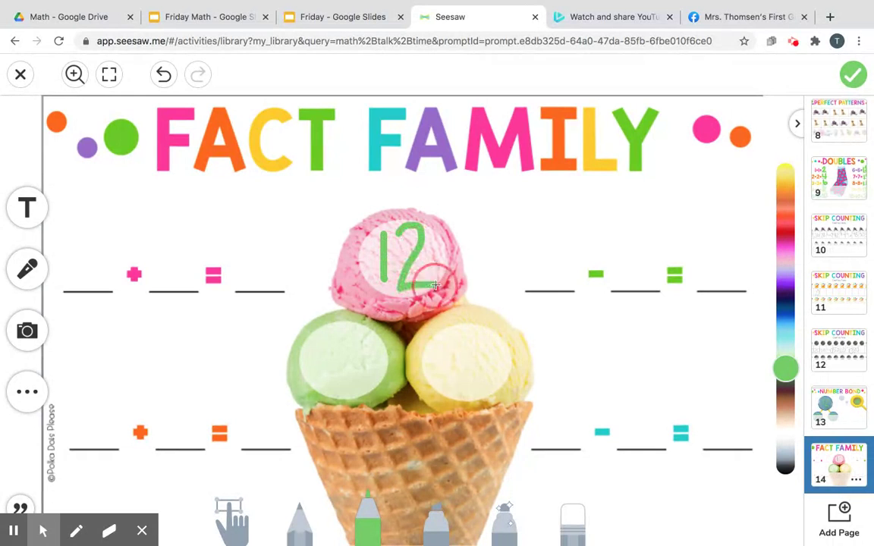
{"action": "mouse_move", "coordinate": [327, 340]}
{"action": "left_mouse_down"}
{"action": "mouse_move", "coordinate": [353, 343]}
{"action": "mouse_move", "coordinate": [347, 374]}
{"action": "left_mouse_up"}
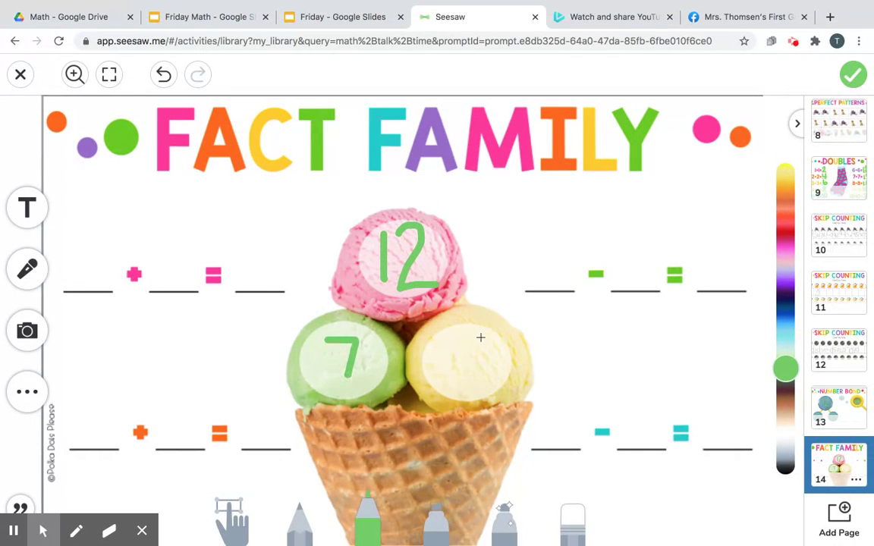
{"action": "mouse_move", "coordinate": [480, 336]}
{"action": "left_mouse_down"}
{"action": "mouse_move", "coordinate": [444, 351]}
{"action": "mouse_move", "coordinate": [478, 377]}
{"action": "mouse_move", "coordinate": [454, 377]}
{"action": "left_mouse_up"}
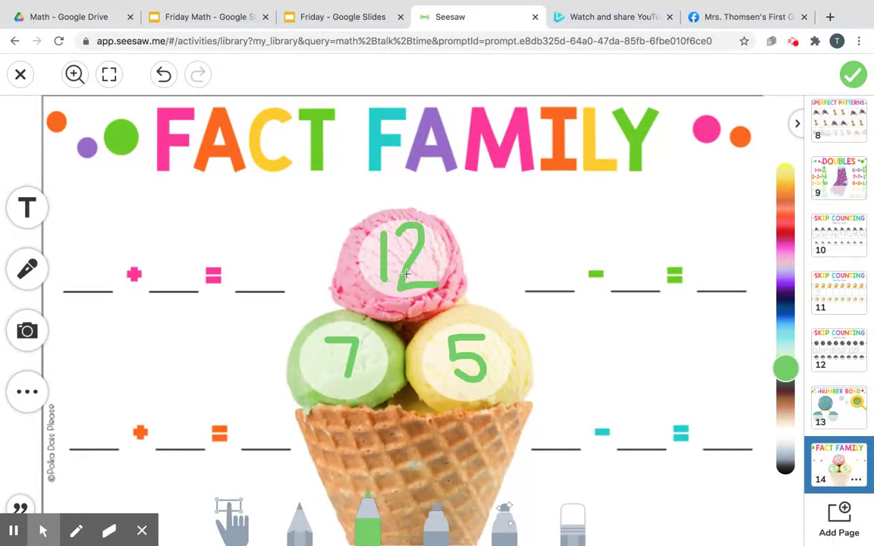
Write 12 as both addition totals and as the first number of both subtractions.
{"action": "mouse_move", "coordinate": [244, 241]}
{"action": "left_mouse_down"}
{"action": "mouse_move", "coordinate": [242, 286]}
{"action": "mouse_move", "coordinate": [251, 248]}
{"action": "mouse_move", "coordinate": [271, 245]}
{"action": "mouse_move", "coordinate": [257, 284]}
{"action": "mouse_move", "coordinate": [290, 290]}
{"action": "left_mouse_up"}
{"action": "mouse_move", "coordinate": [249, 411]}
{"action": "left_mouse_down"}
{"action": "mouse_move", "coordinate": [250, 446]}
{"action": "mouse_move", "coordinate": [279, 413]}
{"action": "mouse_move", "coordinate": [262, 447]}
{"action": "mouse_move", "coordinate": [293, 451]}
{"action": "left_mouse_up"}
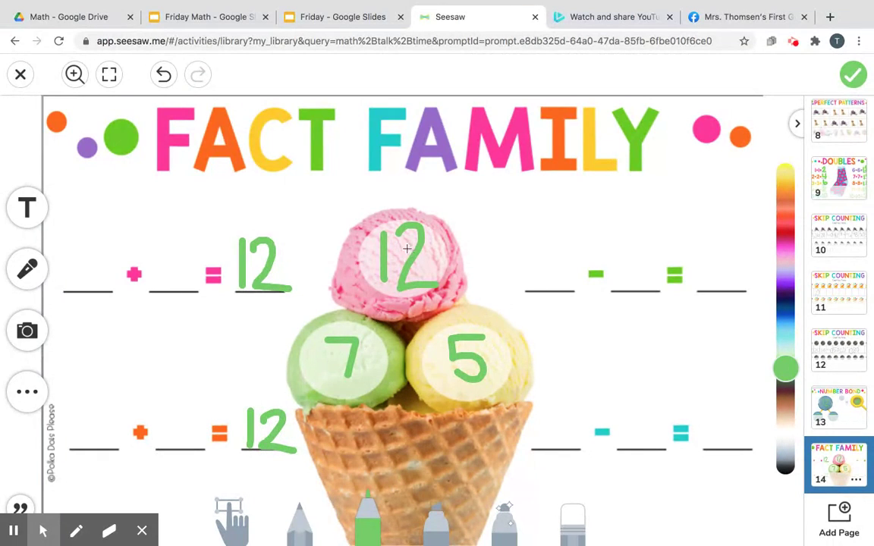
{"action": "mouse_move", "coordinate": [531, 244]}
{"action": "left_mouse_down"}
{"action": "mouse_move", "coordinate": [532, 285]}
{"action": "mouse_move", "coordinate": [559, 253]}
{"action": "mouse_move", "coordinate": [557, 289]}
{"action": "left_mouse_up"}
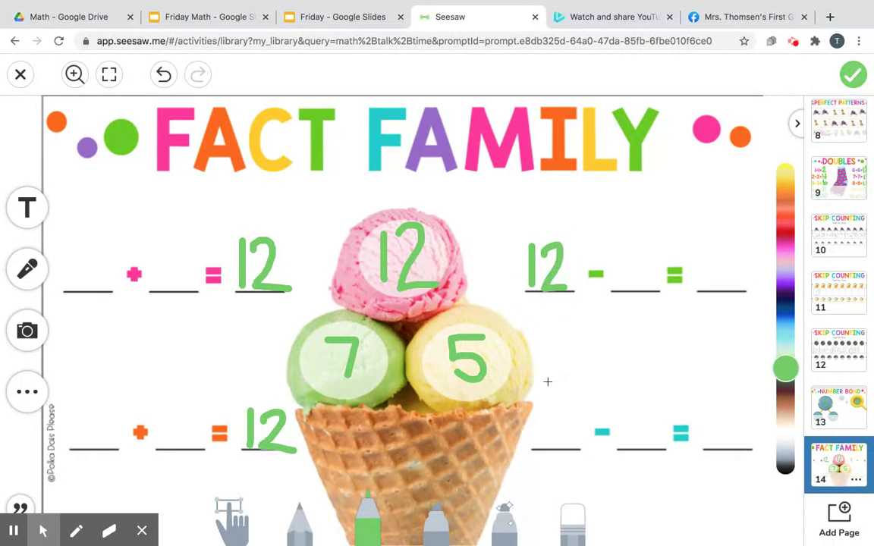
{"action": "mouse_move", "coordinate": [540, 412]}
{"action": "left_mouse_down"}
{"action": "mouse_move", "coordinate": [540, 447]}
{"action": "mouse_move", "coordinate": [572, 447]}
{"action": "left_mouse_up"}
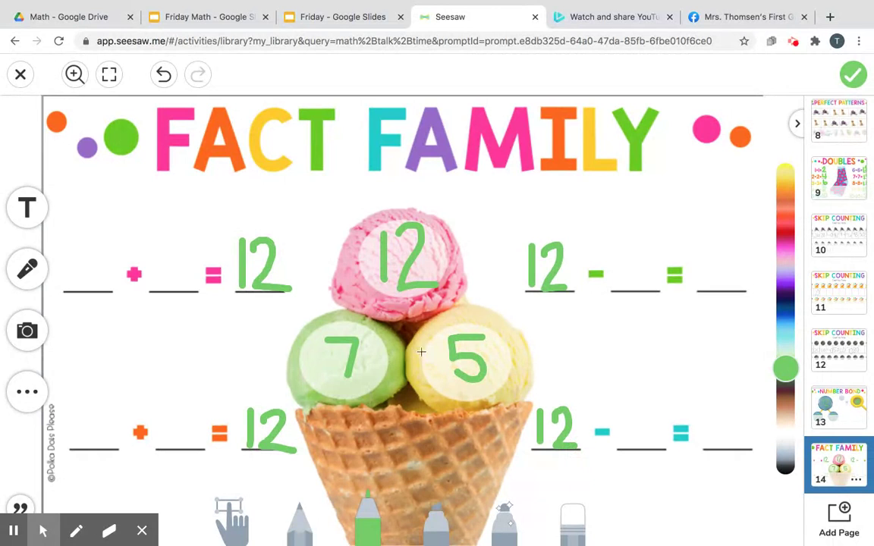
Fill in the addends so the additions read 7 + 5 and 5 + 7.
{"action": "mouse_move", "coordinate": [74, 252]}
{"action": "left_mouse_down"}
{"action": "mouse_move", "coordinate": [99, 251]}
{"action": "mouse_move", "coordinate": [85, 288]}
{"action": "left_mouse_up"}
{"action": "mouse_move", "coordinate": [178, 248]}
{"action": "left_mouse_down"}
{"action": "mouse_move", "coordinate": [156, 263]}
{"action": "mouse_move", "coordinate": [177, 269]}
{"action": "mouse_move", "coordinate": [155, 286]}
{"action": "left_mouse_up"}
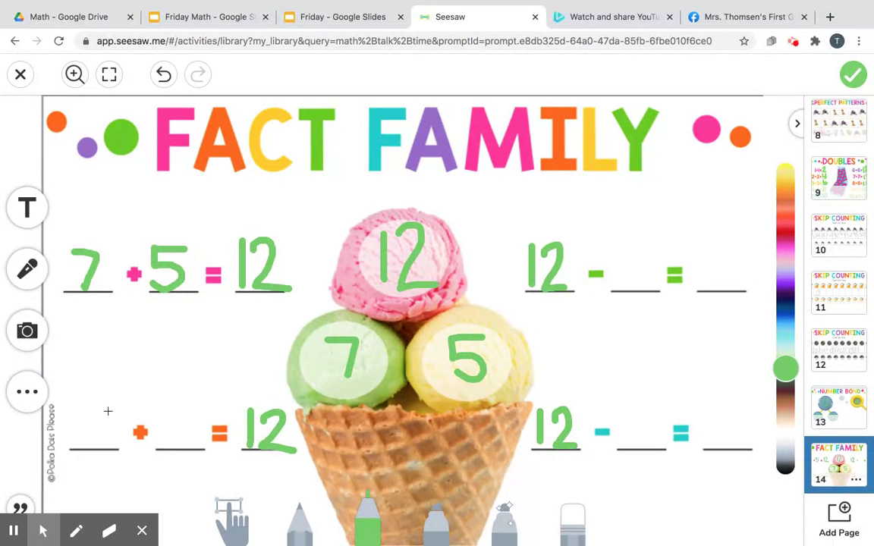
{"action": "mouse_move", "coordinate": [109, 408]}
{"action": "left_mouse_down"}
{"action": "mouse_move", "coordinate": [78, 406]}
{"action": "mouse_move", "coordinate": [94, 433]}
{"action": "mouse_move", "coordinate": [67, 440]}
{"action": "left_mouse_up"}
{"action": "mouse_move", "coordinate": [157, 400]}
{"action": "left_mouse_down"}
{"action": "mouse_move", "coordinate": [187, 400]}
{"action": "mouse_move", "coordinate": [170, 446]}
{"action": "left_mouse_up"}
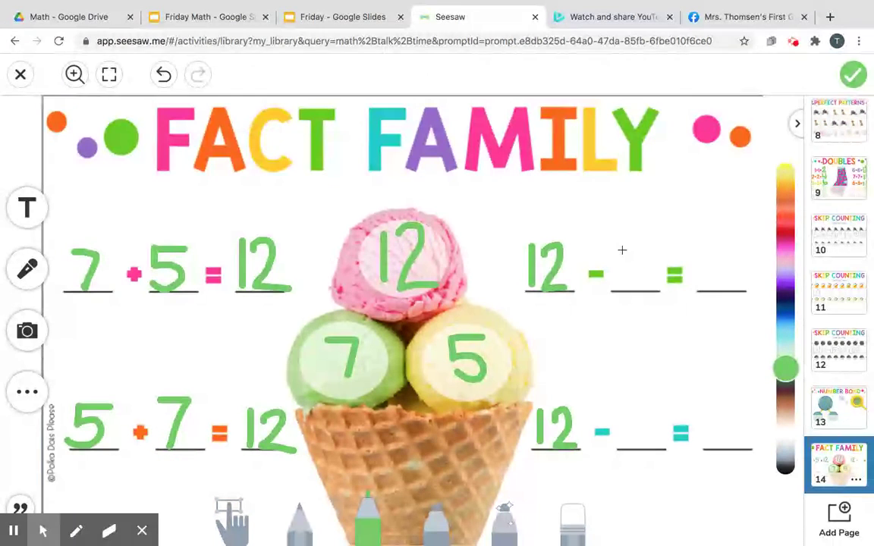
Write 7 and 5 in the top subtraction blanks, and 5 and 7 in the lower ones.
{"action": "mouse_move", "coordinate": [620, 249]}
{"action": "left_mouse_down"}
{"action": "mouse_move", "coordinate": [657, 249]}
{"action": "mouse_move", "coordinate": [636, 296]}
{"action": "left_mouse_up"}
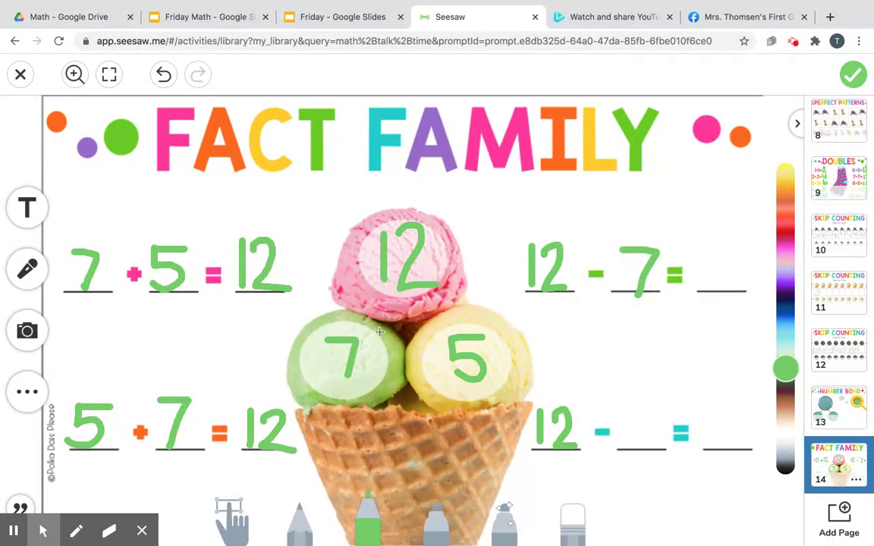
{"action": "mouse_move", "coordinate": [728, 244]}
{"action": "left_mouse_down"}
{"action": "mouse_move", "coordinate": [713, 242]}
{"action": "mouse_move", "coordinate": [726, 267]}
{"action": "mouse_move", "coordinate": [715, 291]}
{"action": "left_mouse_up"}
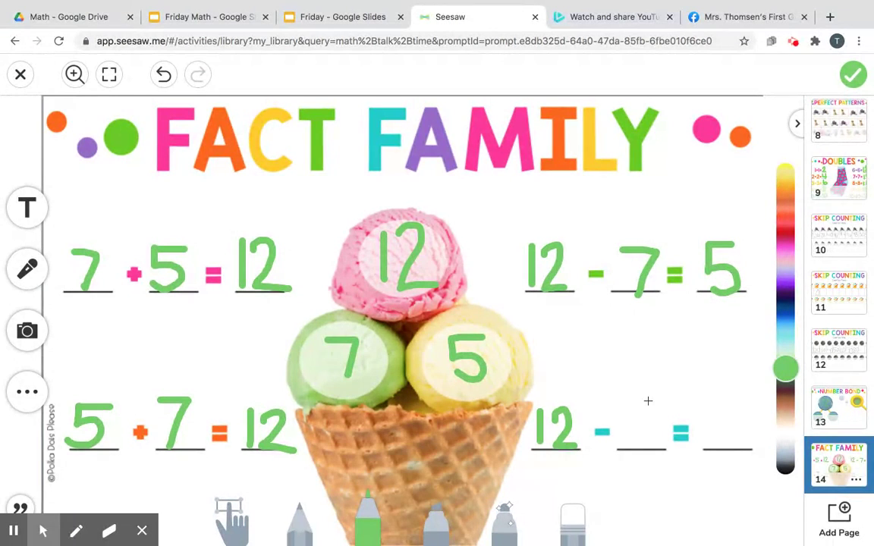
{"action": "mouse_move", "coordinate": [646, 401]}
{"action": "left_mouse_down"}
{"action": "mouse_move", "coordinate": [629, 402]}
{"action": "mouse_move", "coordinate": [649, 446]}
{"action": "mouse_move", "coordinate": [628, 444]}
{"action": "left_mouse_up"}
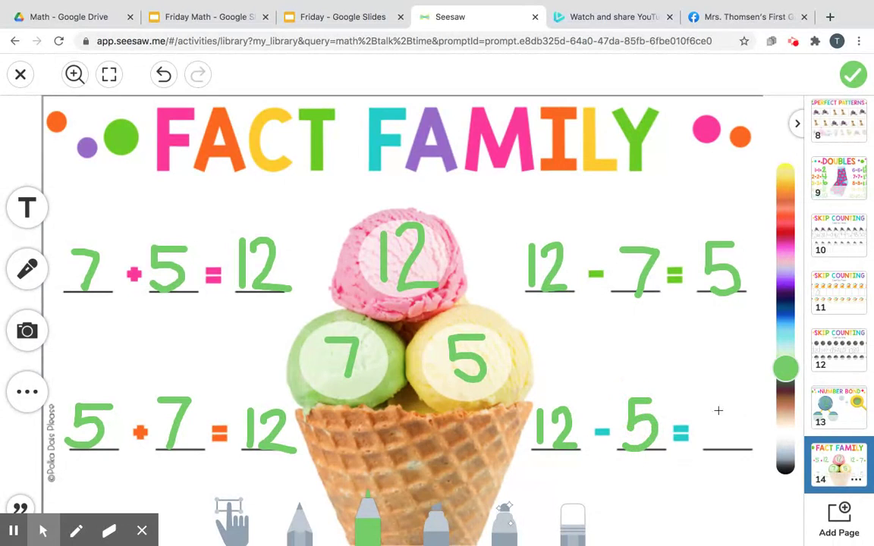
{"action": "mouse_move", "coordinate": [708, 408]}
{"action": "left_mouse_down"}
{"action": "mouse_move", "coordinate": [737, 407]}
{"action": "mouse_move", "coordinate": [729, 453]}
{"action": "left_mouse_up"}
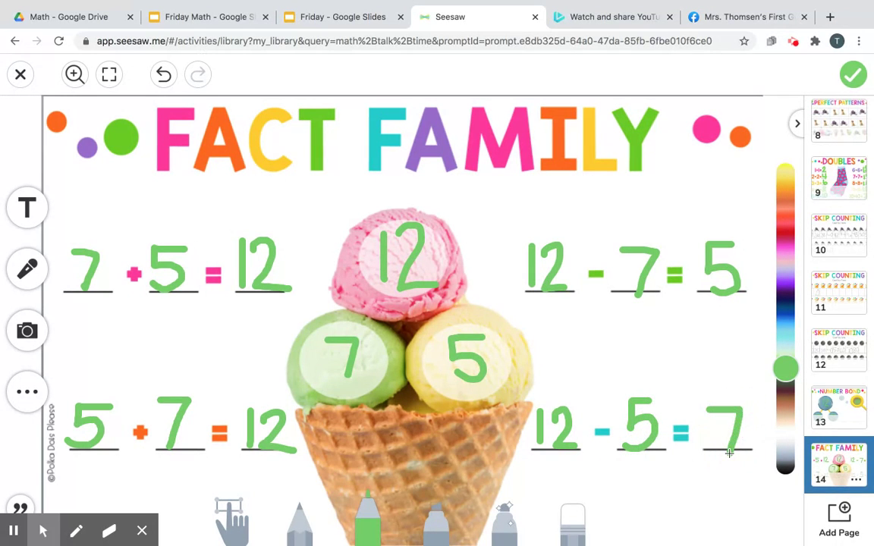